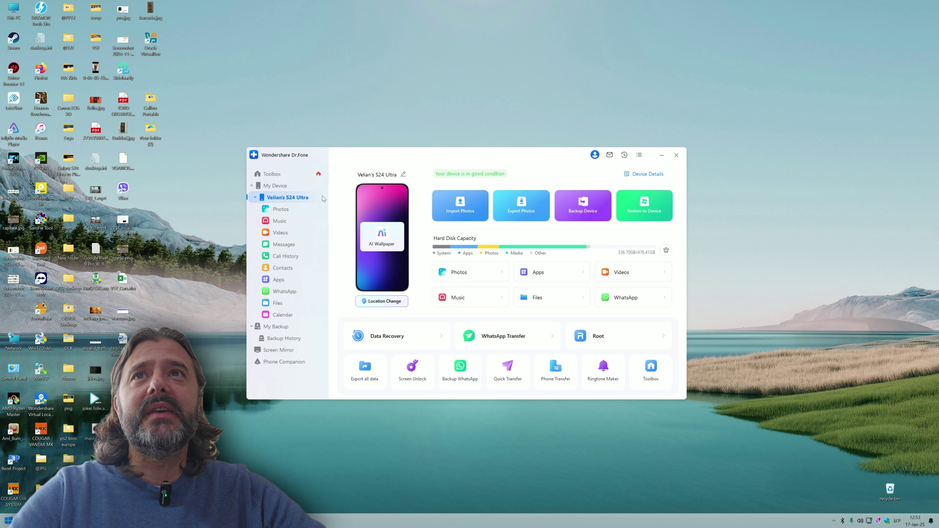
Step: Open the S24 Ultra's overview and view its detailed device information
{"action": "left_click", "coordinate": [276, 175]}
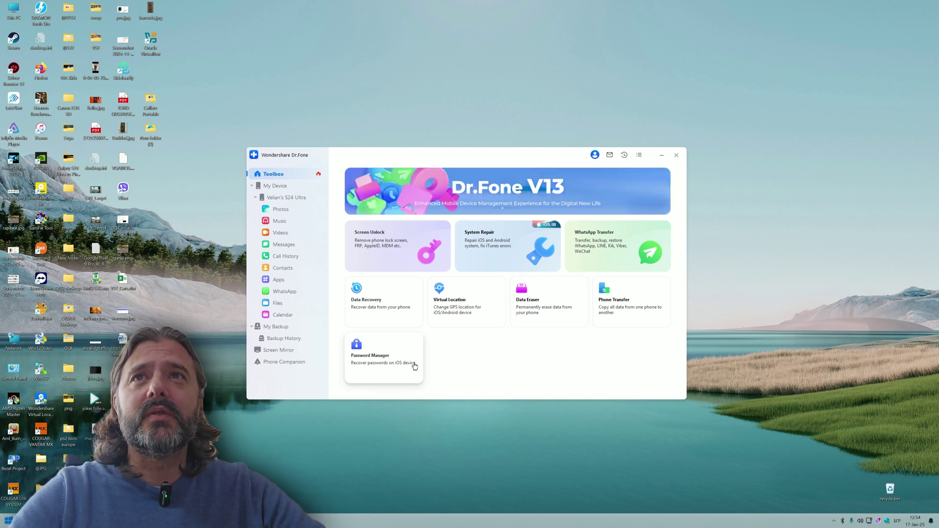
{"action": "left_click", "coordinate": [283, 190]}
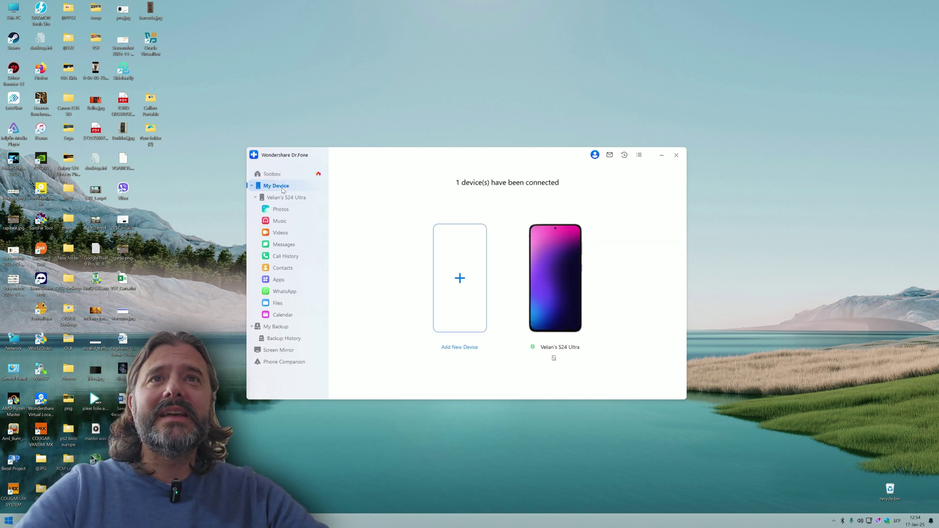
{"action": "left_click", "coordinate": [553, 278]}
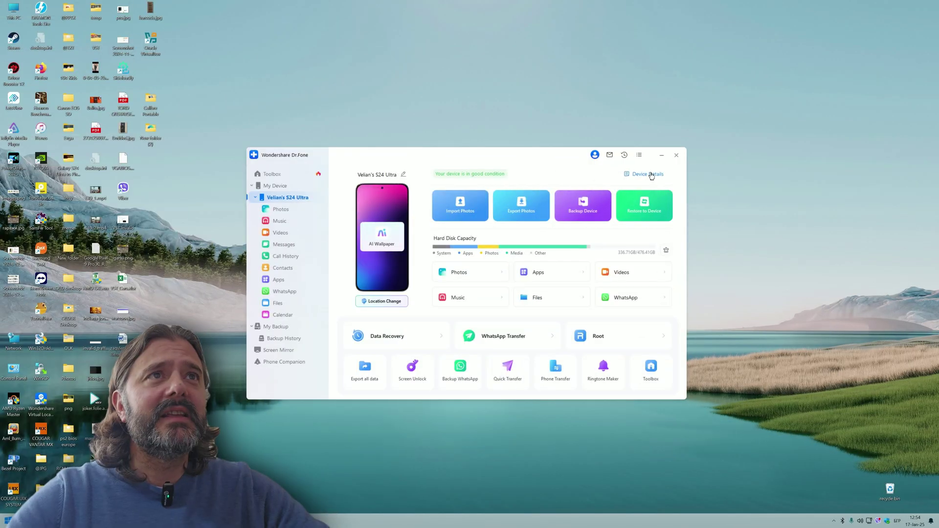
{"action": "left_click", "coordinate": [650, 175]}
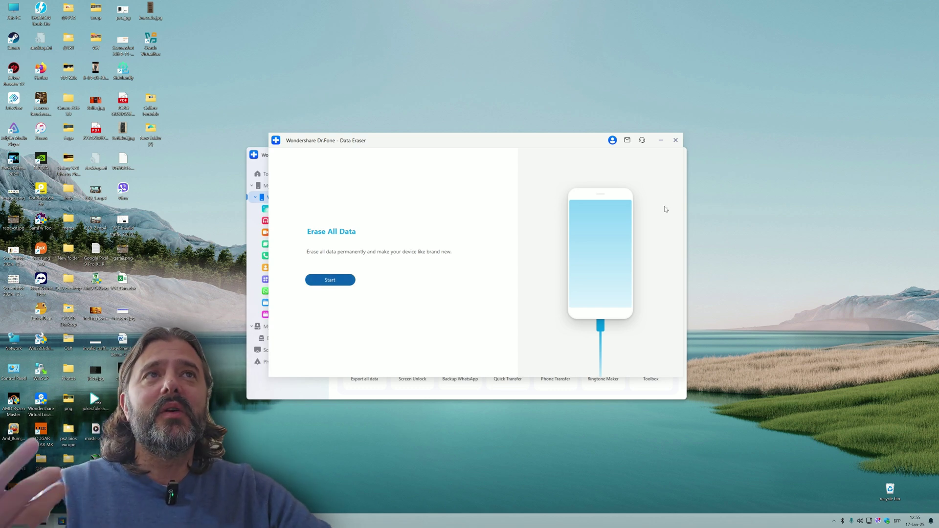
{"action": "left_click", "coordinate": [675, 141]}
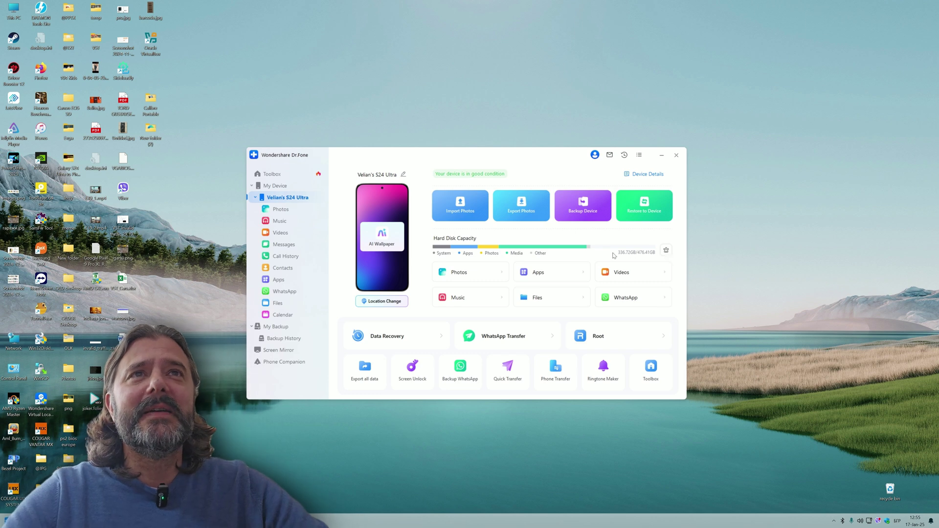
Step: Sort the phone's apps by size and uninstall AnTuTu 3D Bench and Expert RAW
{"action": "left_click", "coordinate": [556, 273]}
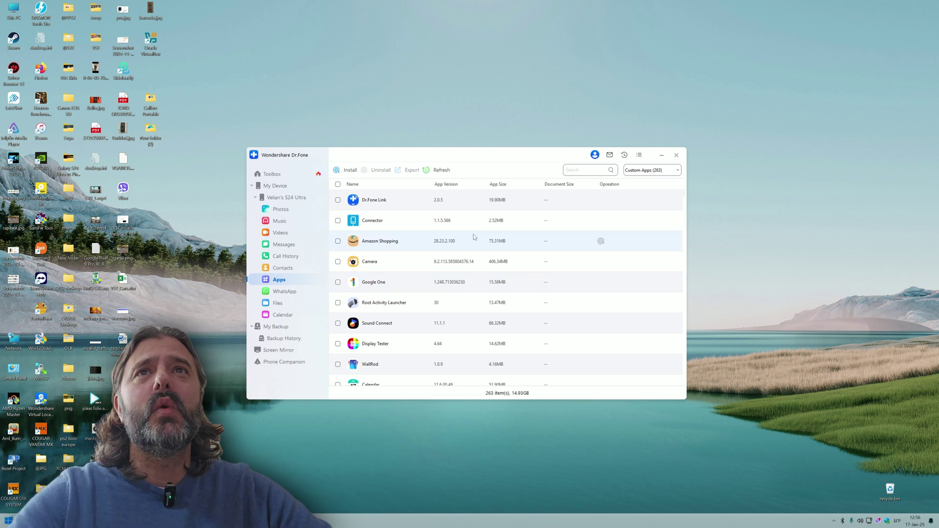
{"action": "left_click", "coordinate": [499, 184]}
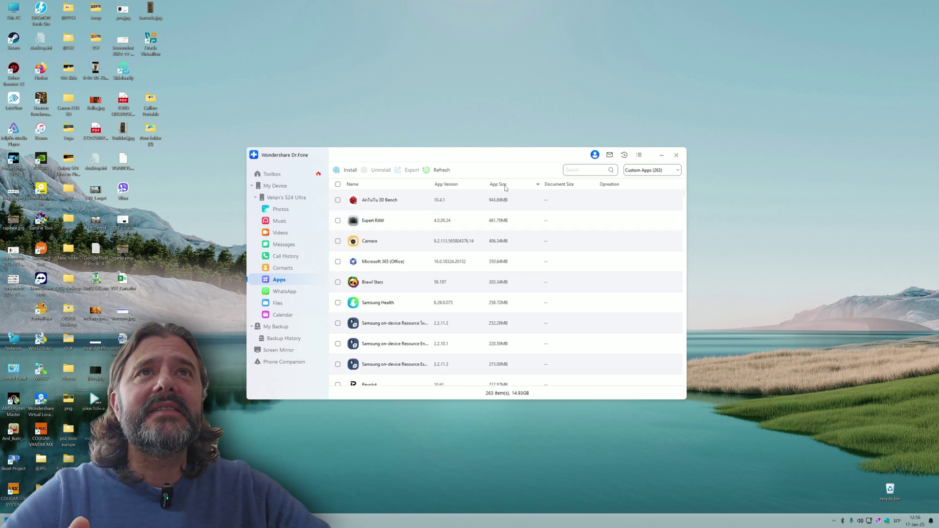
{"action": "left_click", "coordinate": [337, 200]}
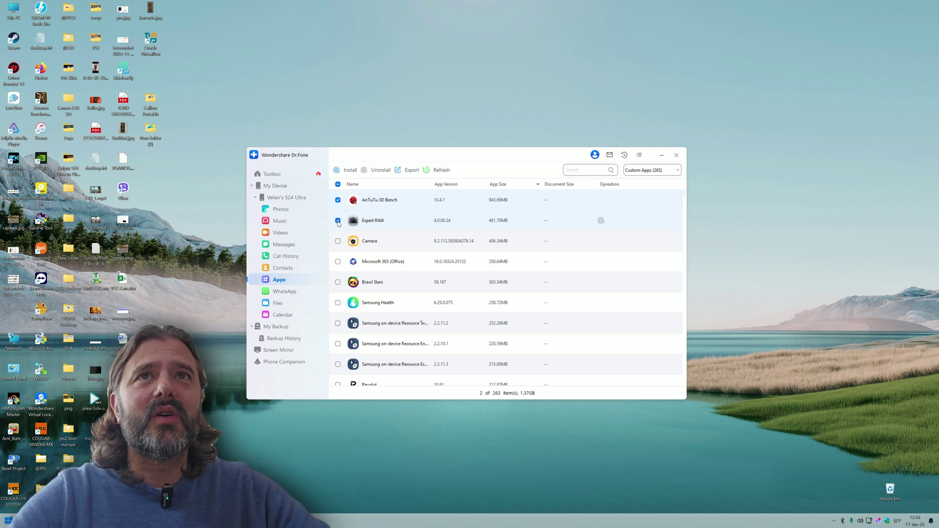
{"action": "left_click", "coordinate": [378, 171]}
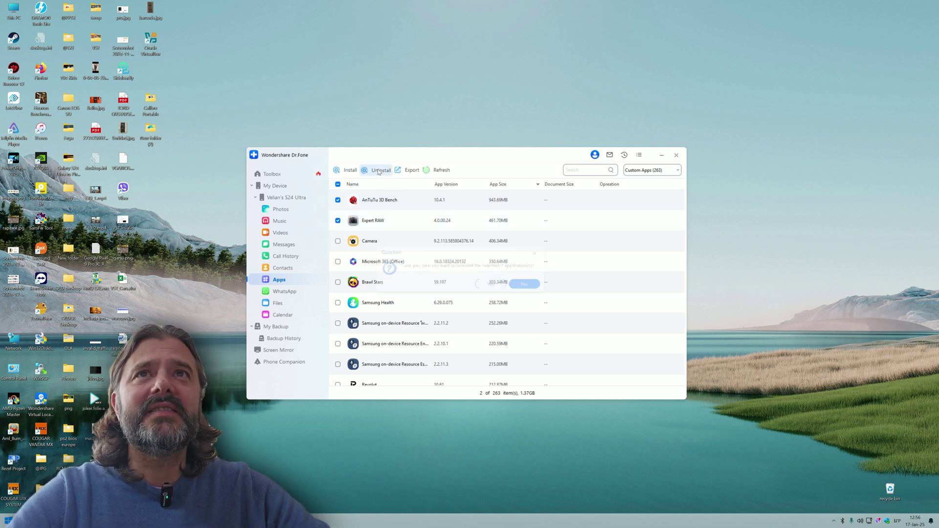
{"action": "left_click", "coordinate": [492, 286]}
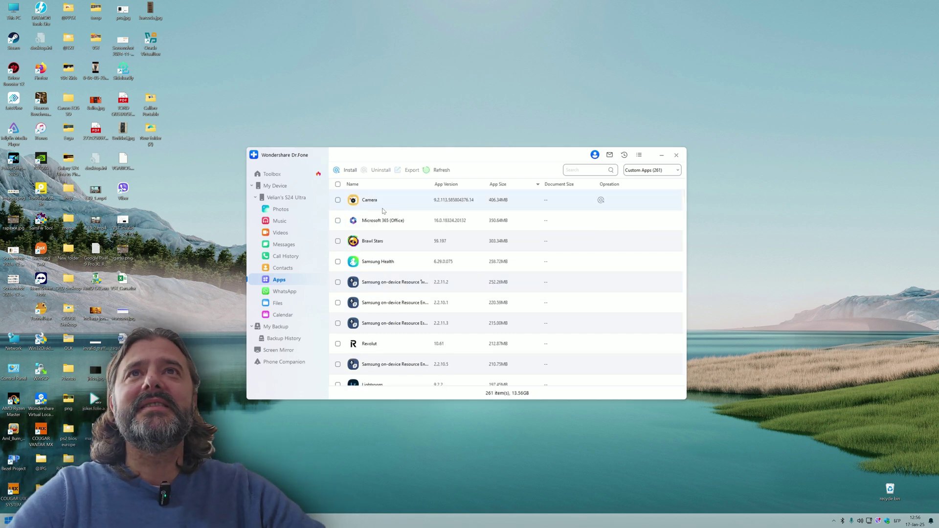
Step: Start exporting the Camera app as an APK, cancel it, and return to the overview
{"action": "left_click", "coordinate": [337, 200]}
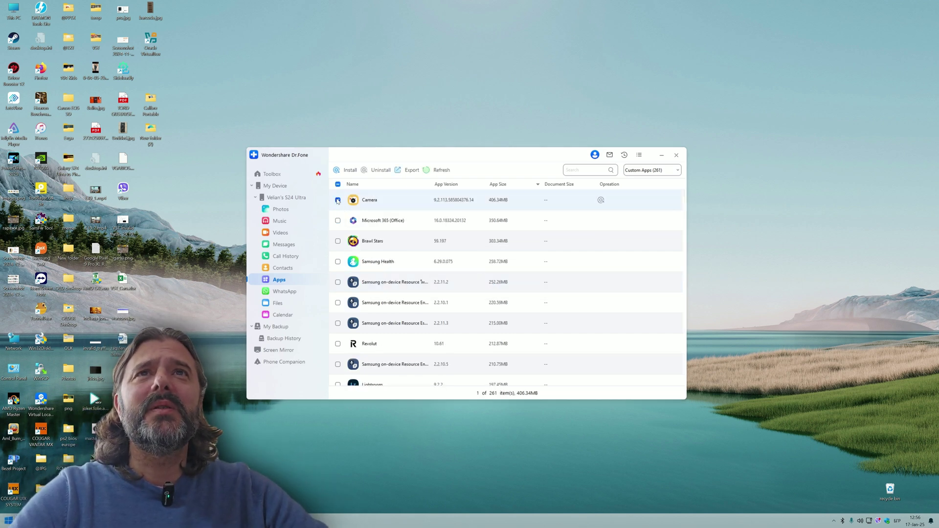
{"action": "left_click", "coordinate": [406, 171]}
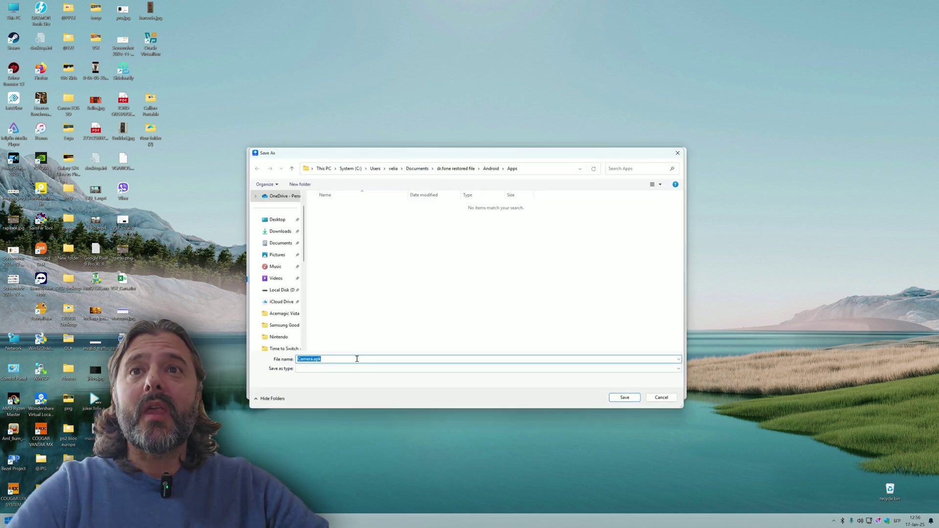
{"action": "left_click", "coordinate": [654, 396]}
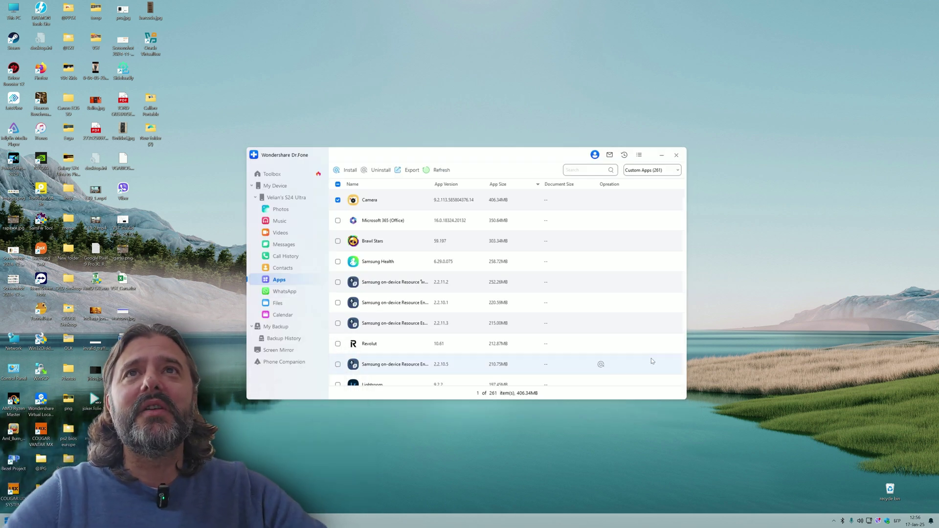
{"action": "left_click", "coordinate": [284, 198]}
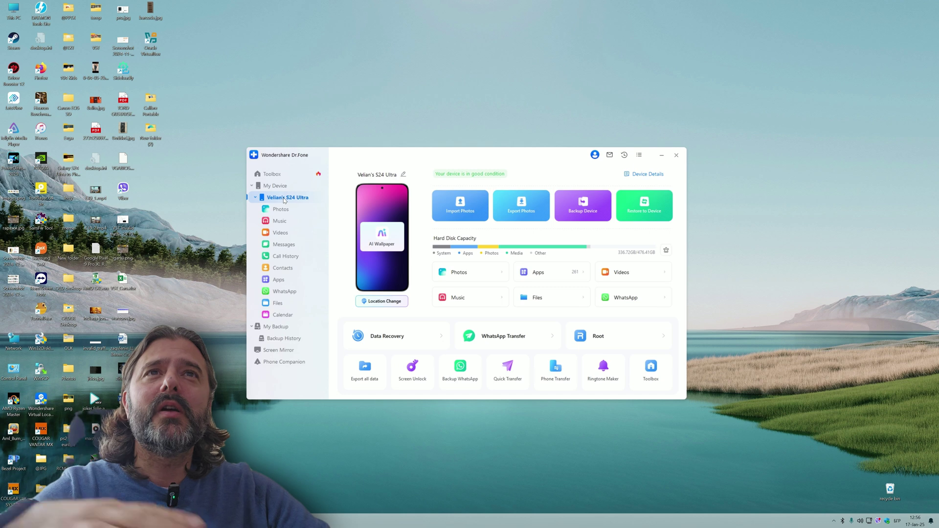
Step: Open the Camera album and select six photos
{"action": "left_click", "coordinate": [460, 272]}
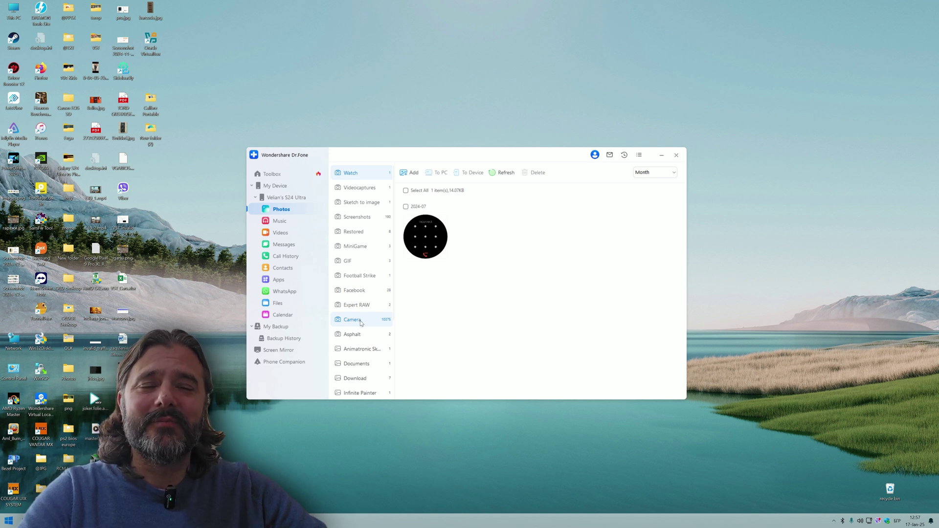
{"action": "left_click", "coordinate": [360, 321]}
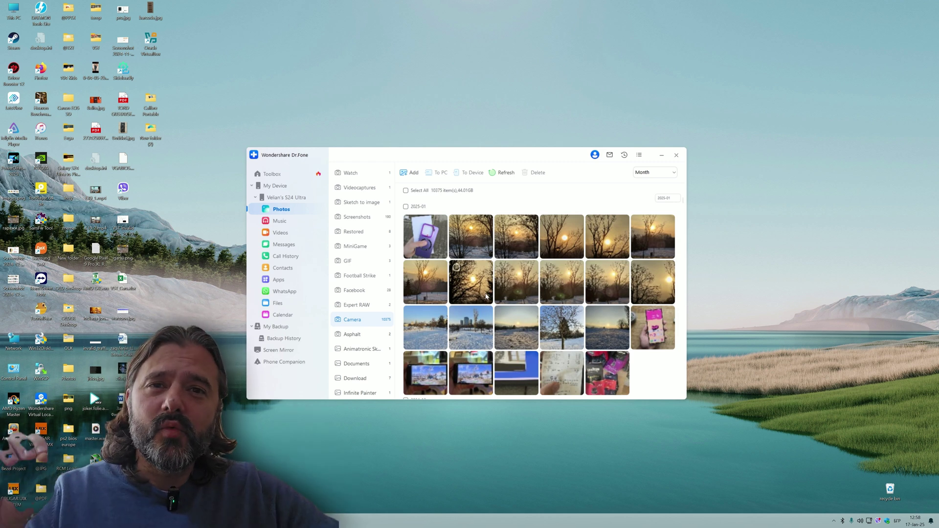
{"action": "left_click", "coordinate": [468, 236]}
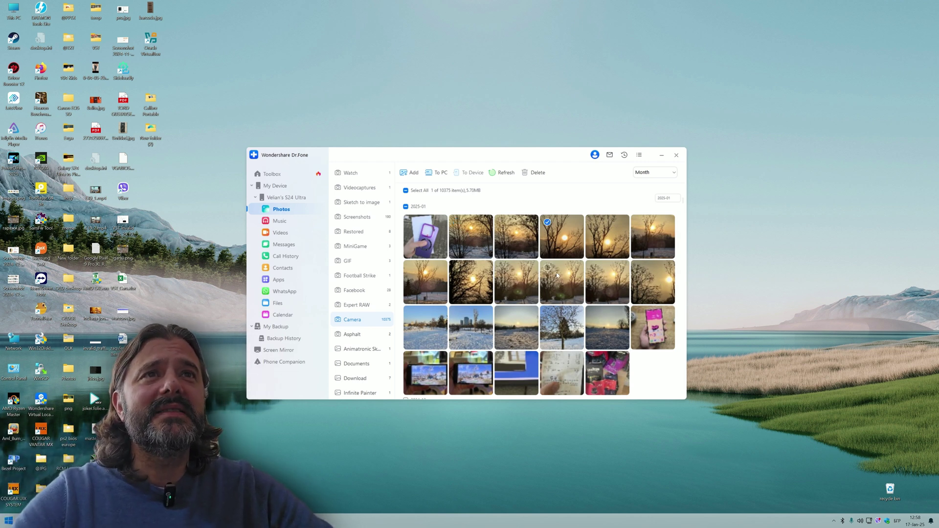
{"action": "scroll", "coordinate": [556, 278], "scroll_direction": "down", "scroll_amount": 2}
{"action": "left_click", "coordinate": [470, 286]}
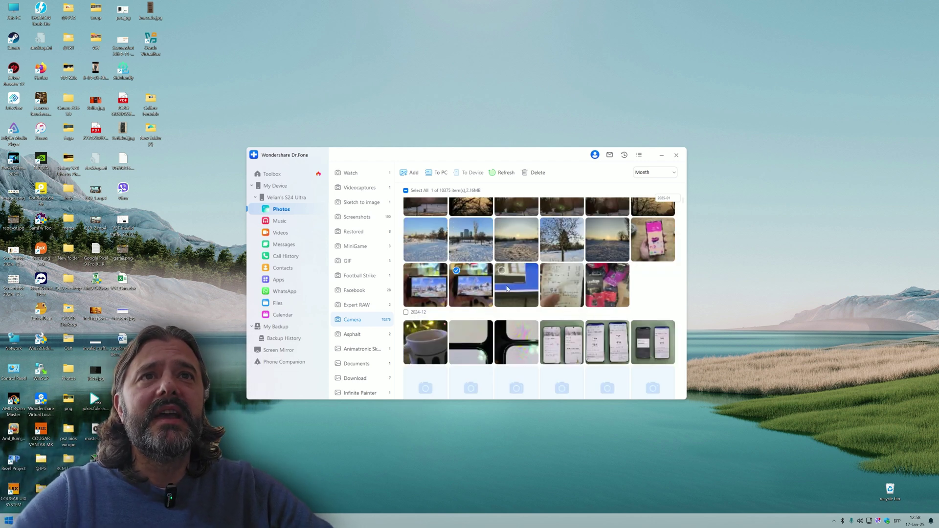
{"action": "right_click", "coordinate": [519, 286]}
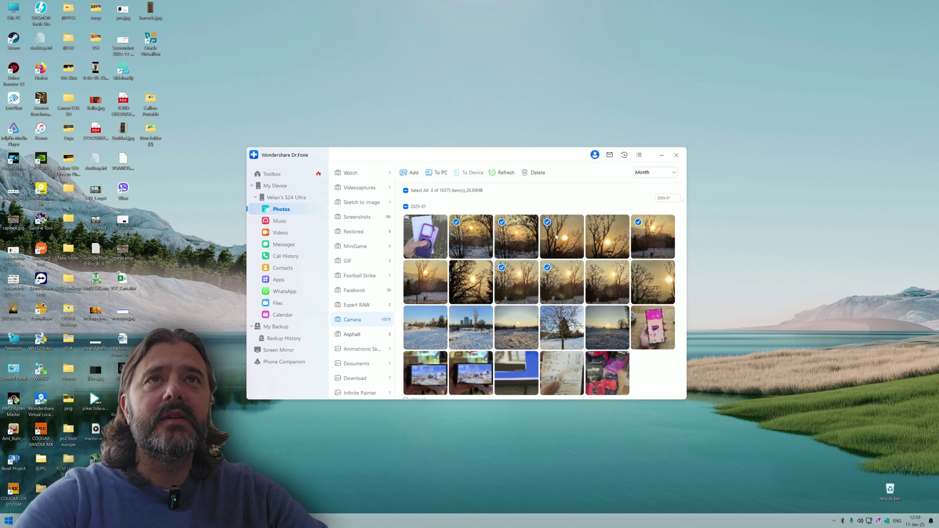
Step: Export the selected photos to the S24U Photos folder on the PC
{"action": "left_click", "coordinate": [435, 174]}
{"action": "scroll", "coordinate": [464, 323], "scroll_direction": "down", "scroll_amount": 5}
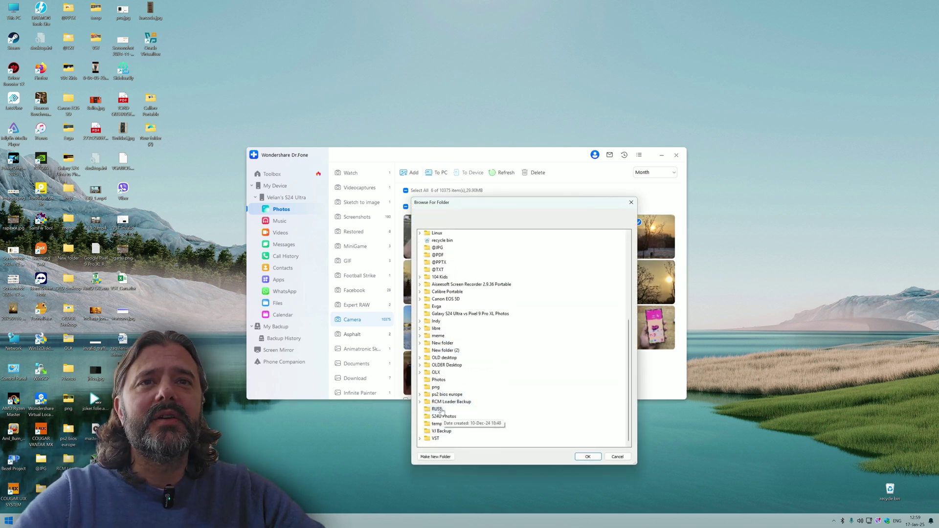
{"action": "left_click", "coordinate": [445, 416]}
{"action": "left_click", "coordinate": [588, 457]}
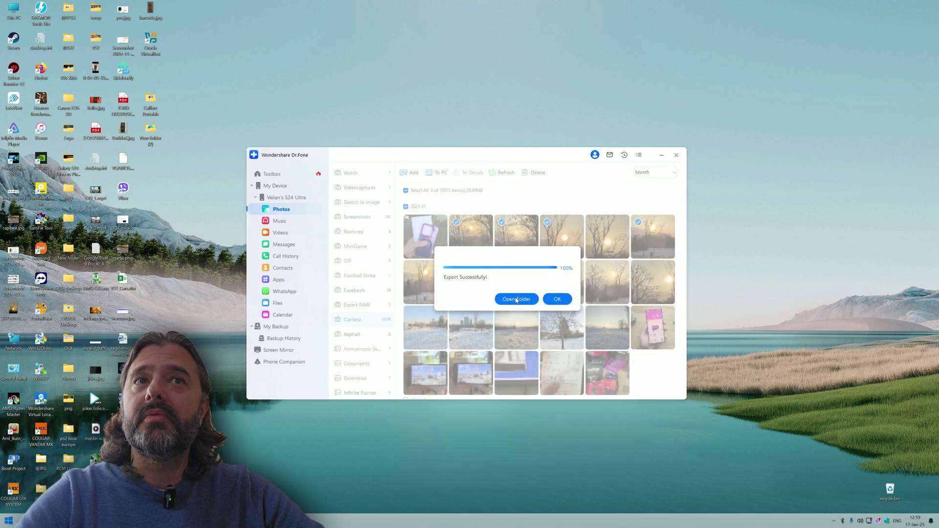
Step: Check the exported images in the S24U Photos folder, then hide the folder window
{"action": "left_click", "coordinate": [516, 299]}
{"action": "left_click", "coordinate": [584, 264]}
{"action": "left_click", "coordinate": [619, 252]}
{"action": "left_click", "coordinate": [659, 252]}
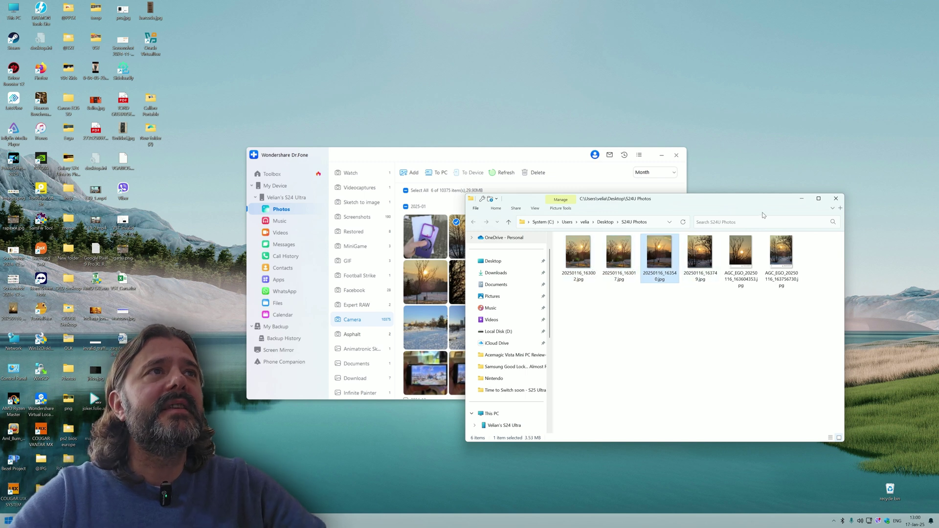
{"action": "left_click", "coordinate": [802, 199]}
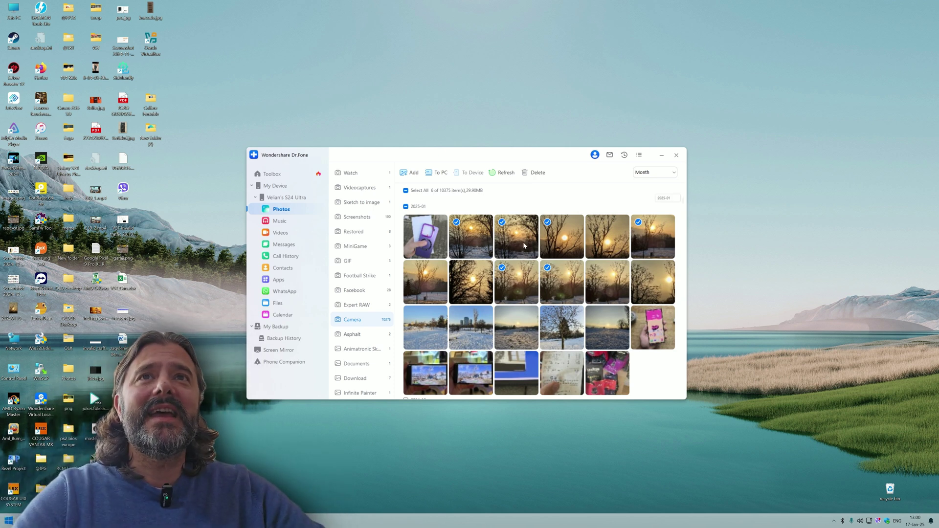
Step: Change the Photos grouping dropdown to Year
{"action": "left_click", "coordinate": [656, 174]}
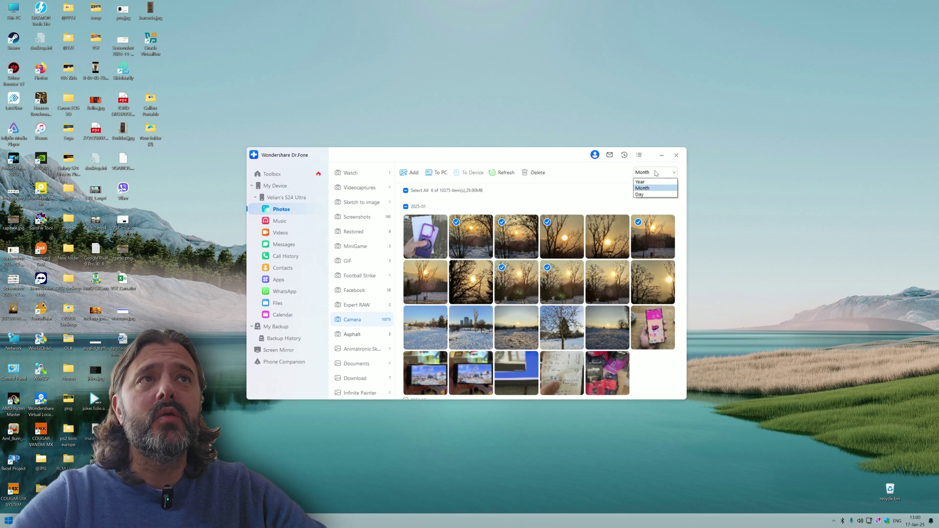
{"action": "left_click", "coordinate": [405, 206]}
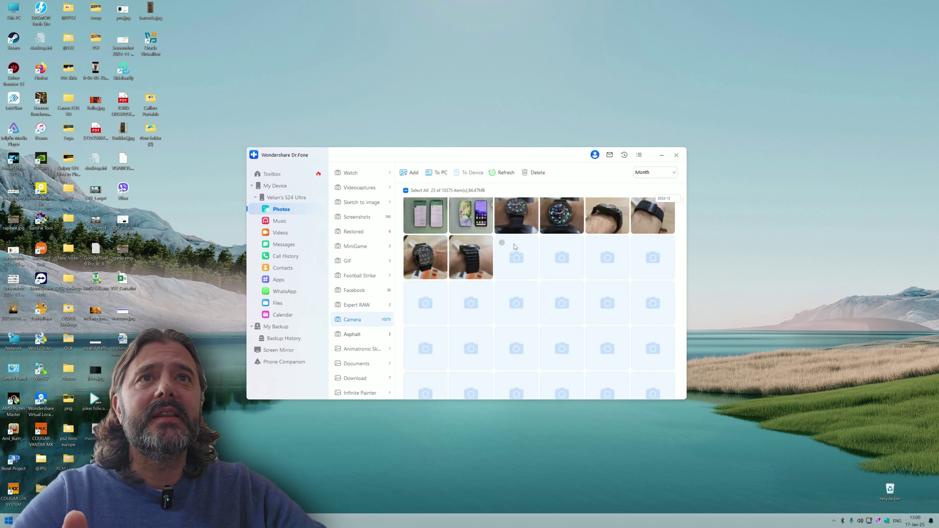
{"action": "left_click", "coordinate": [655, 172]}
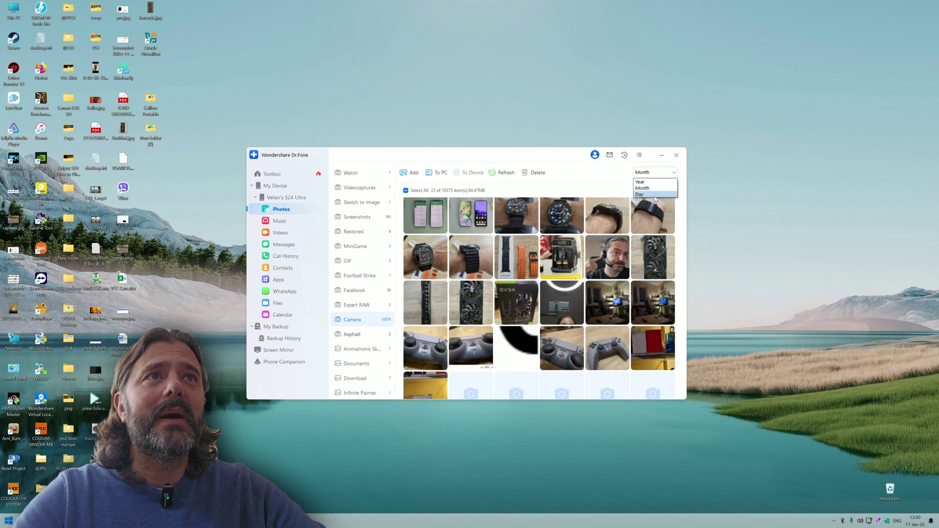
{"action": "left_click", "coordinate": [655, 183]}
{"action": "left_click", "coordinate": [655, 173]}
{"action": "left_click", "coordinate": [651, 183]}
{"action": "mouse_move", "coordinate": [683, 201]}
{"action": "left_mouse_down"}
{"action": "mouse_move", "coordinate": [680, 376]}
{"action": "mouse_move", "coordinate": [686, 194]}
{"action": "left_mouse_up"}
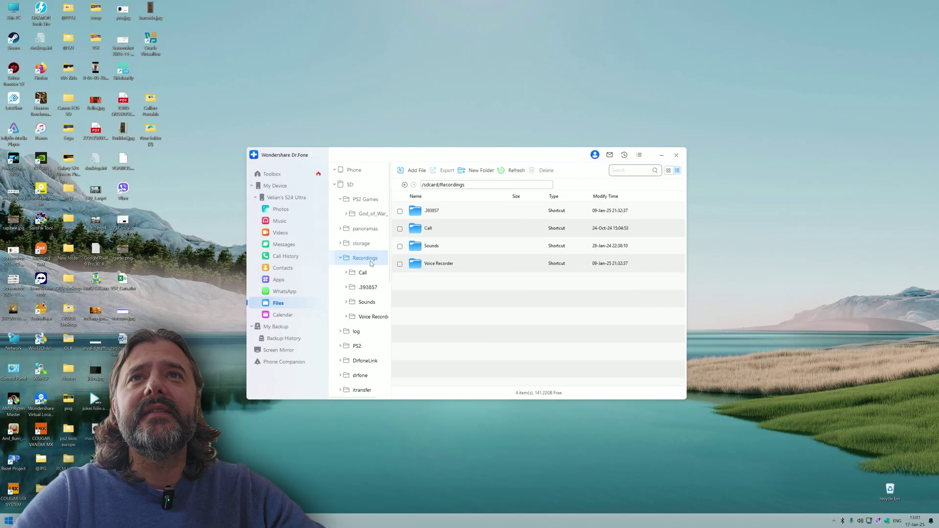
Step: Export Buds 3 pro.m4a from the Voice Recorder folder to S24U Photos on the PC
{"action": "left_click", "coordinate": [422, 265]}
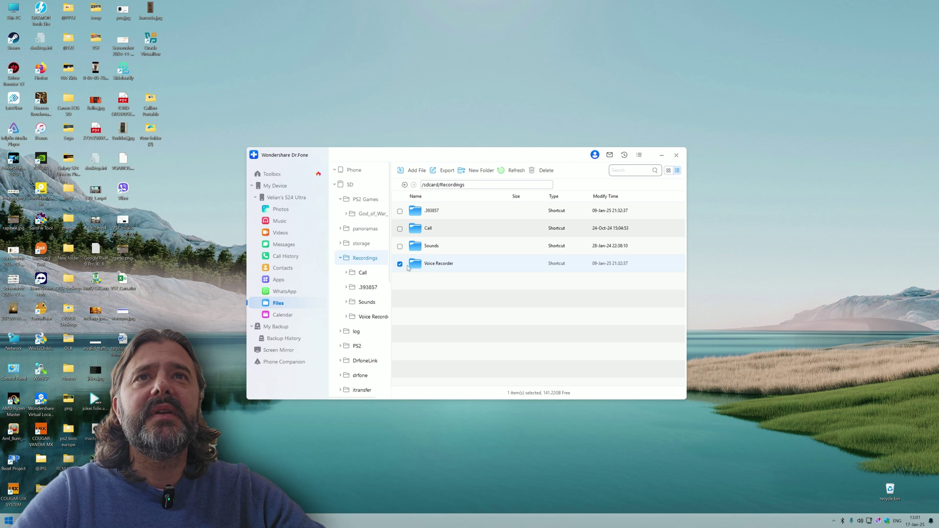
{"action": "double_click", "coordinate": [422, 264]}
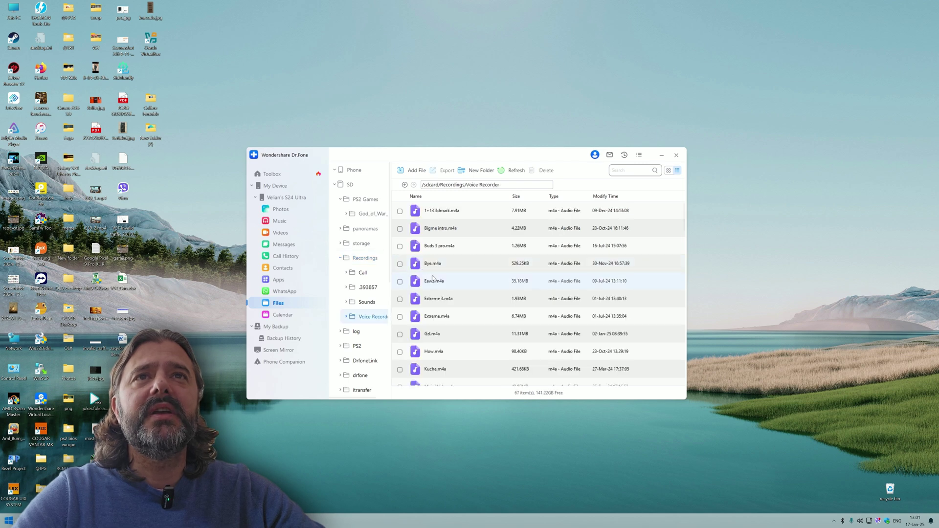
{"action": "right_click", "coordinate": [437, 249]}
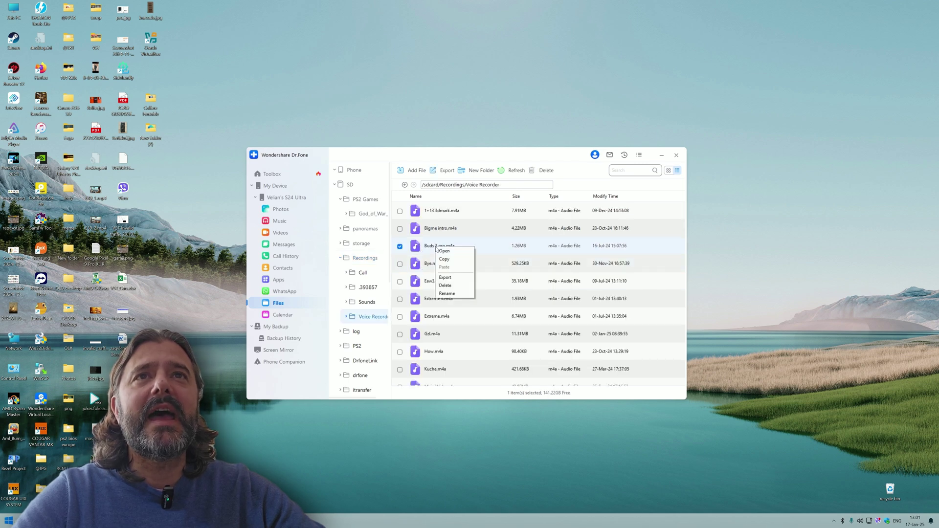
{"action": "left_click", "coordinate": [445, 277]}
{"action": "scroll", "coordinate": [486, 331], "scroll_direction": "down", "scroll_amount": 10}
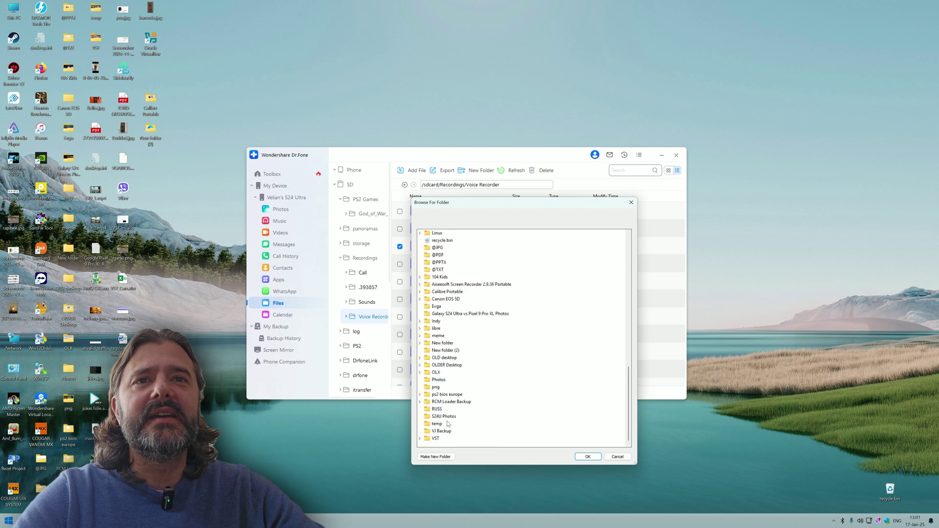
{"action": "left_click", "coordinate": [444, 416]}
{"action": "left_click", "coordinate": [582, 457]}
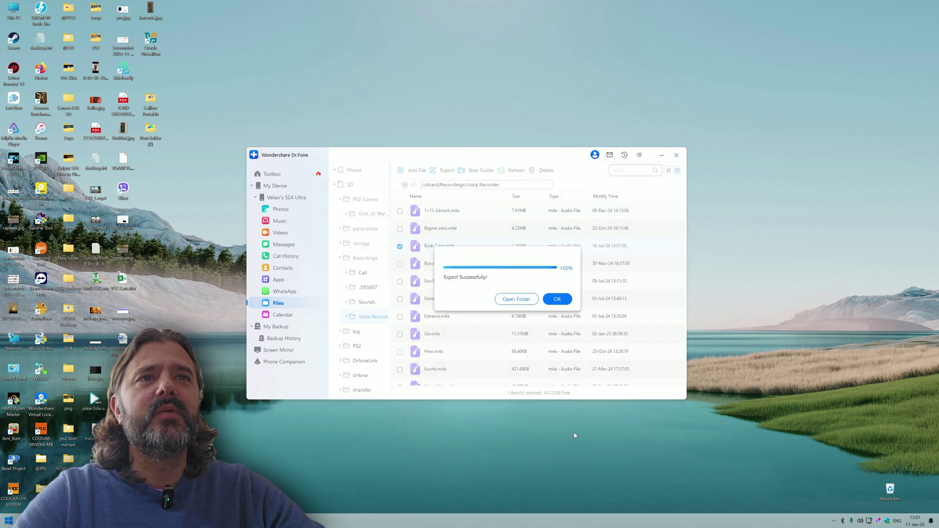
Step: Play the exported Buds 3 pro.m4a, then close the media player and folder
{"action": "left_click", "coordinate": [516, 298]}
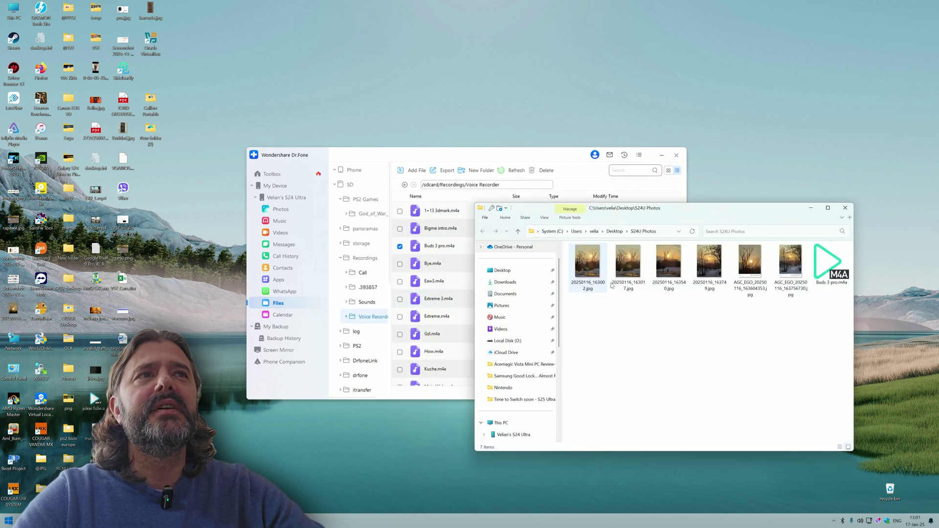
{"action": "left_click", "coordinate": [831, 264]}
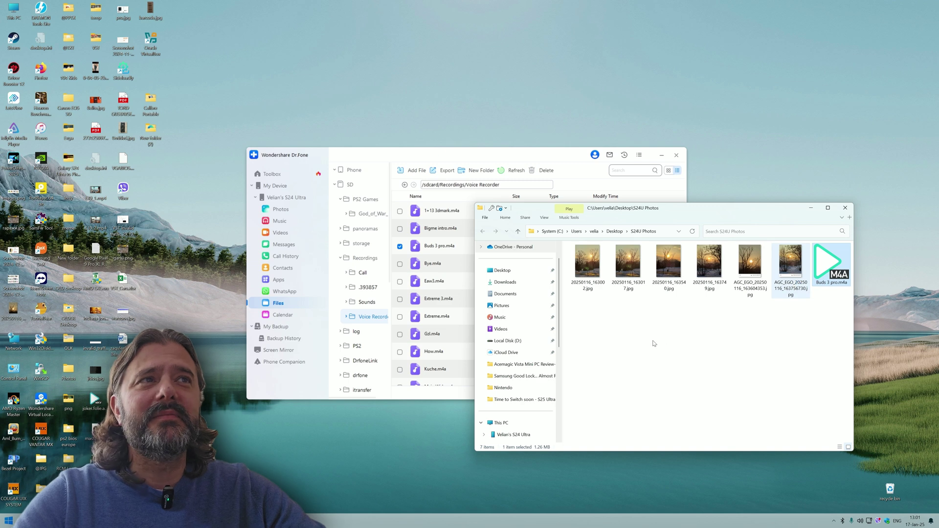
{"action": "key", "text": "Return"}
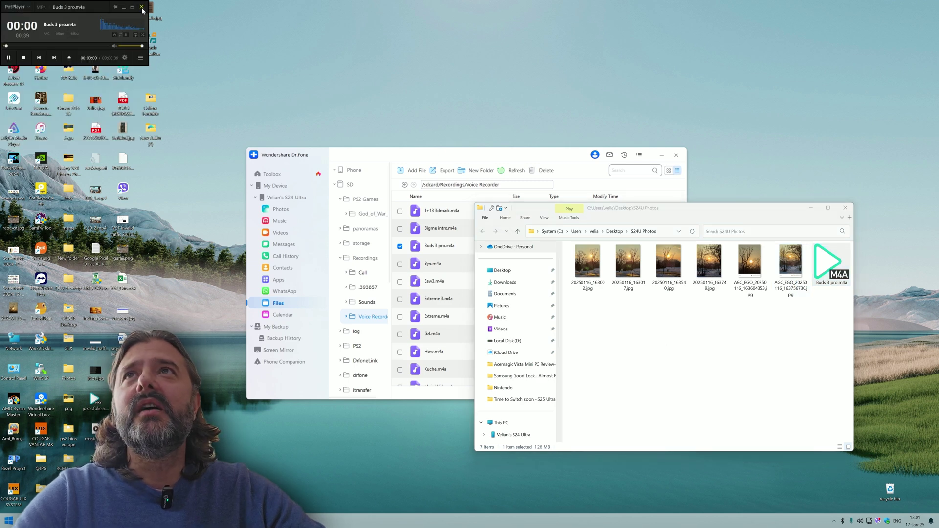
{"action": "left_click", "coordinate": [142, 10]}
{"action": "left_click", "coordinate": [845, 207]}
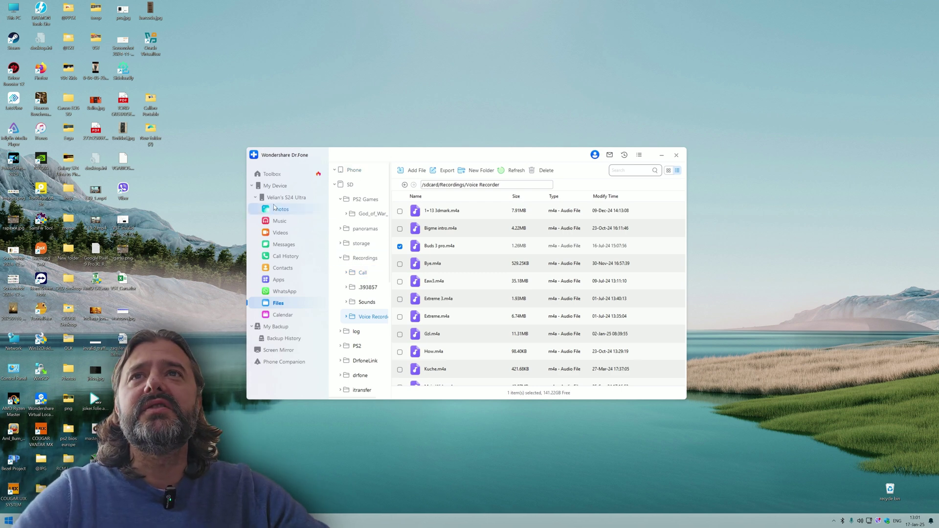
Step: From the device overview, open Videos and show the 666 Photo Videos
{"action": "left_click", "coordinate": [288, 197]}
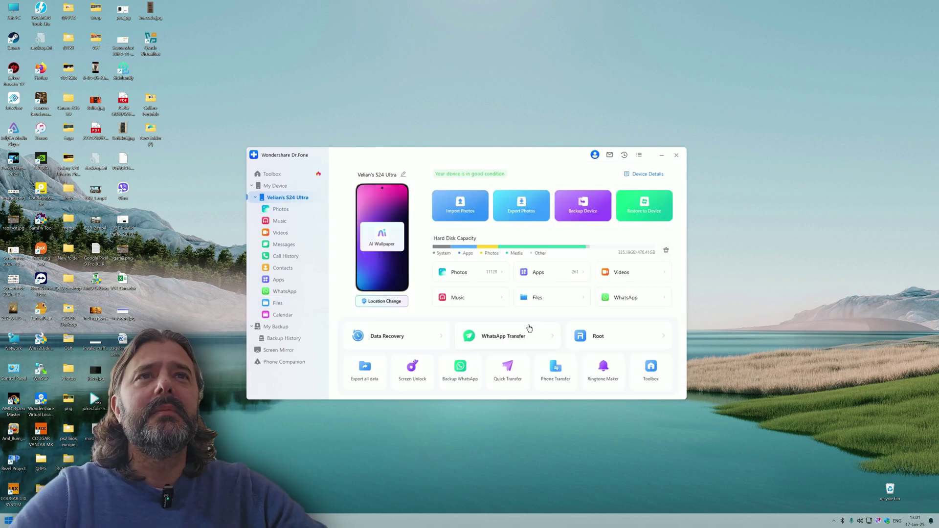
{"action": "left_click", "coordinate": [622, 273]}
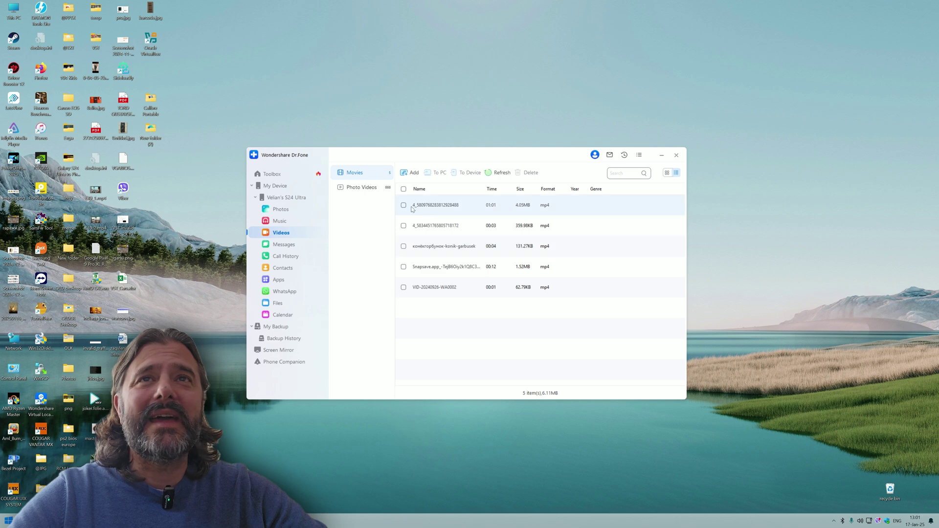
{"action": "left_click", "coordinate": [366, 191]}
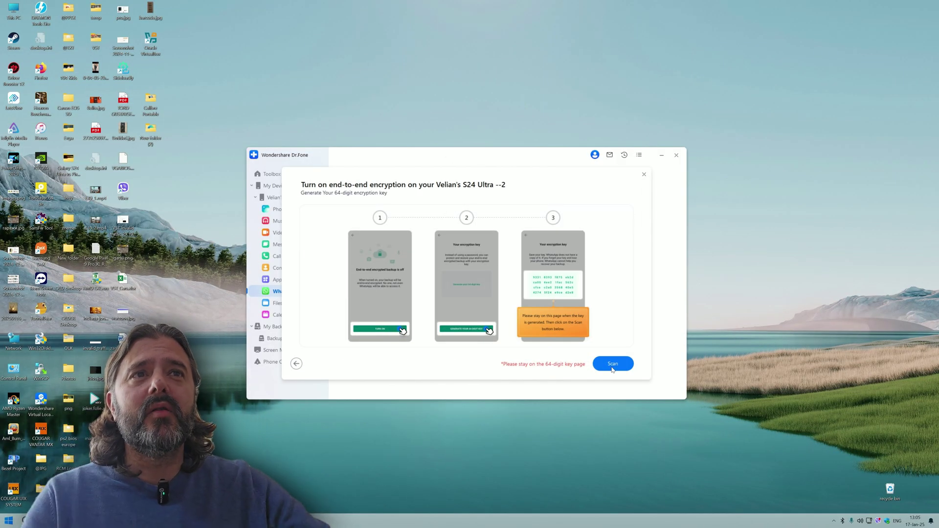
Step: Scan for the 64-digit encryption key, then proceed with the WhatsApp backup
{"action": "left_click", "coordinate": [612, 367]}
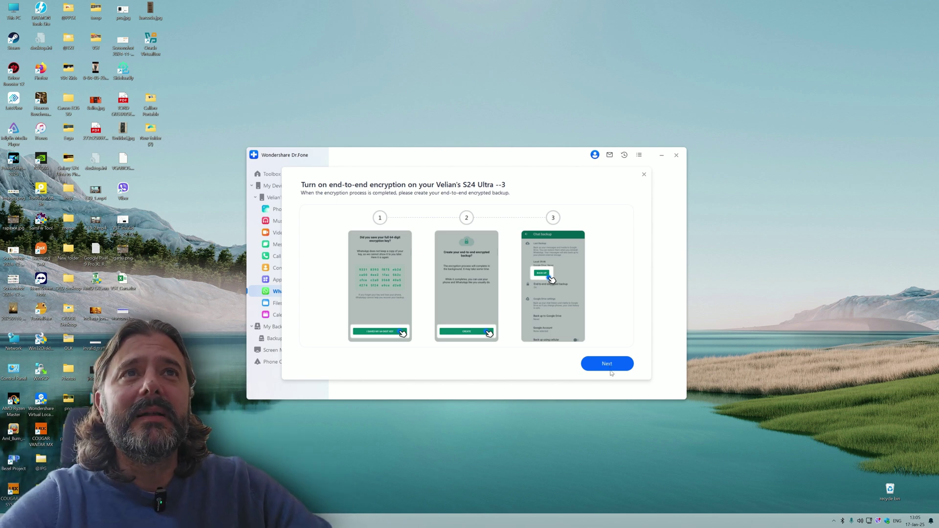
{"action": "left_click", "coordinate": [610, 369]}
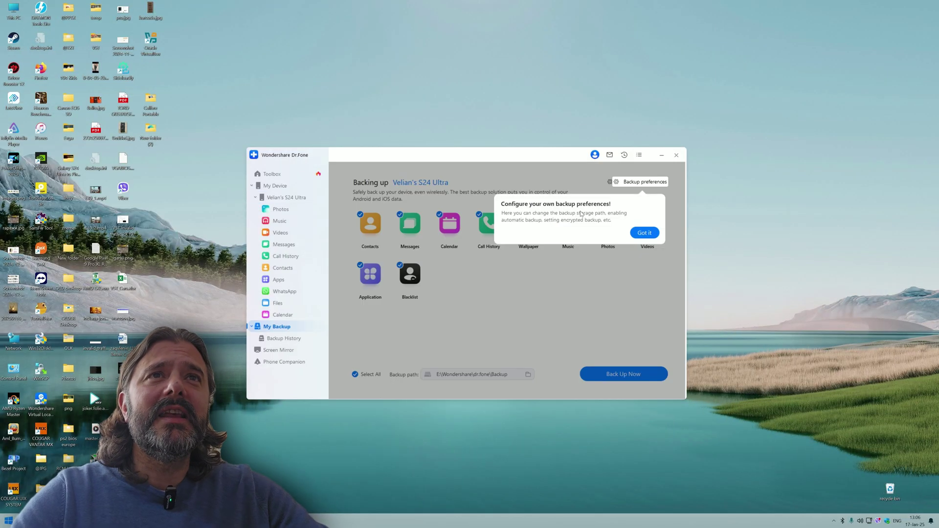
Step: Review backup preferences, exclude Photos, Videos and Application, and start the backup
{"action": "left_click", "coordinate": [642, 235]}
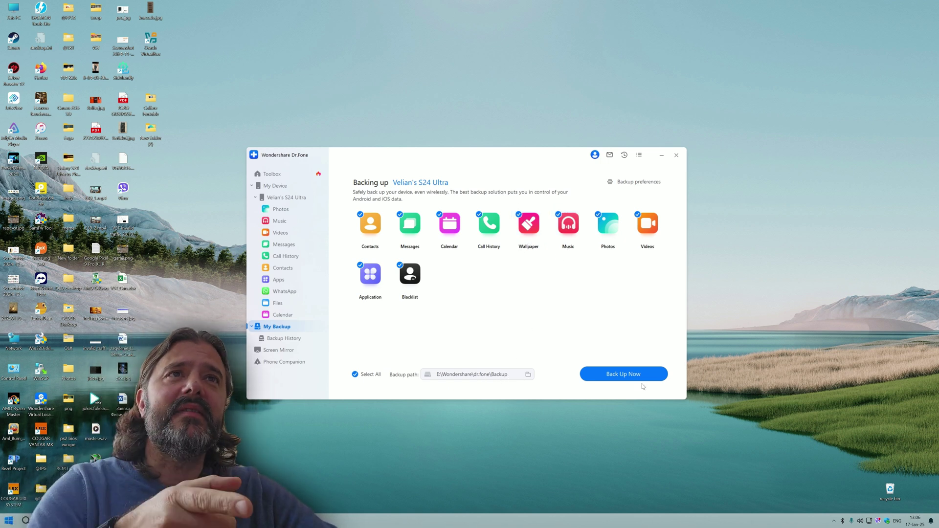
{"action": "left_click", "coordinate": [634, 183]}
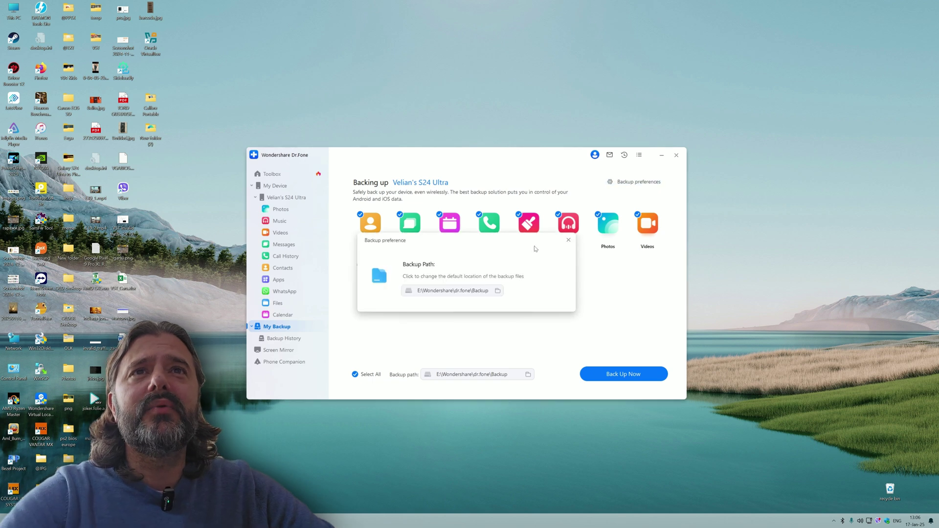
{"action": "left_click", "coordinate": [569, 240]}
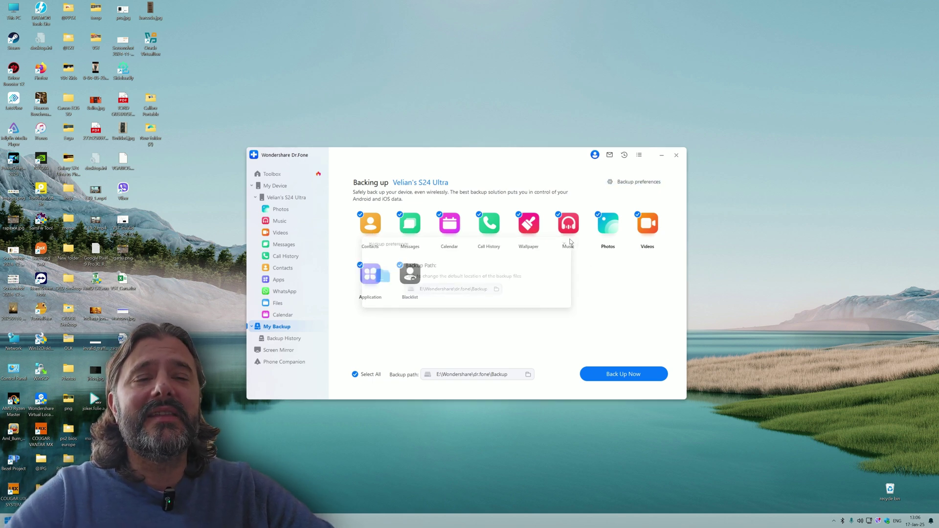
{"action": "left_click", "coordinate": [625, 375]}
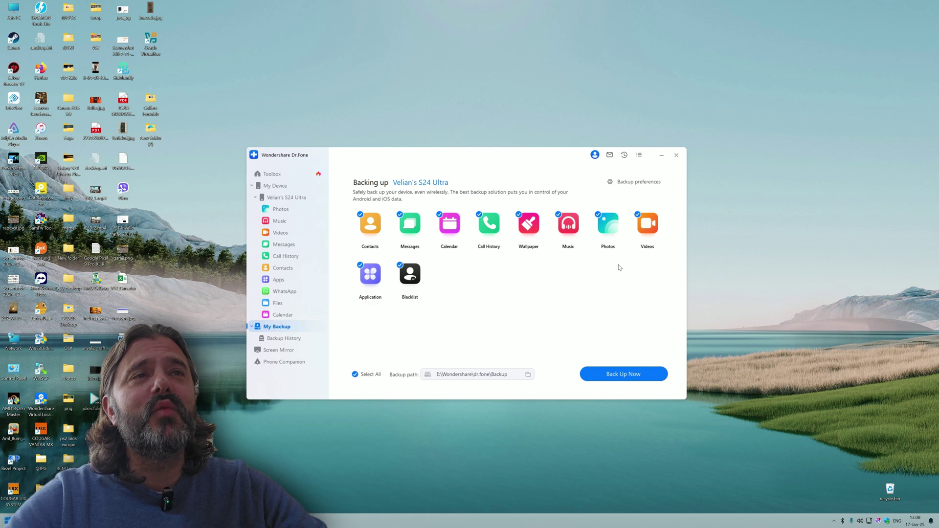
{"action": "left_click", "coordinate": [608, 224]}
{"action": "left_click", "coordinate": [641, 226]}
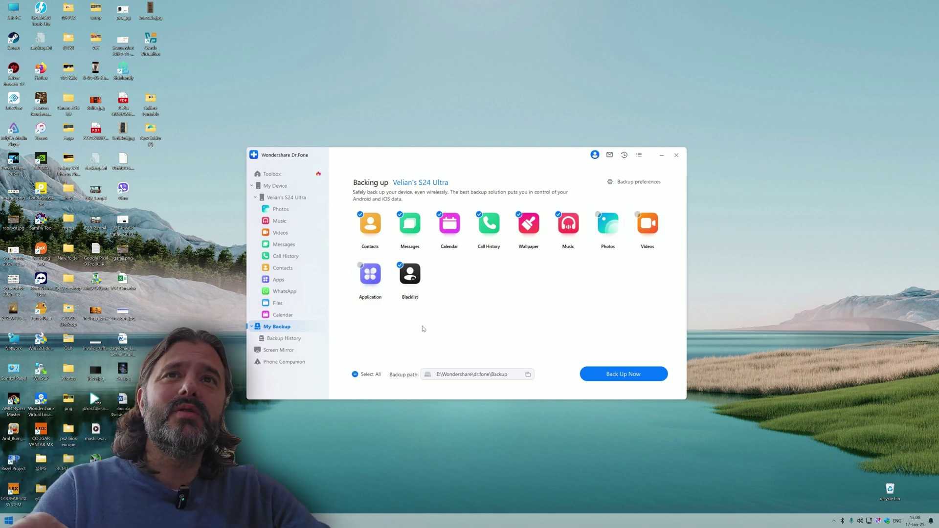
{"action": "left_click", "coordinate": [633, 375]}
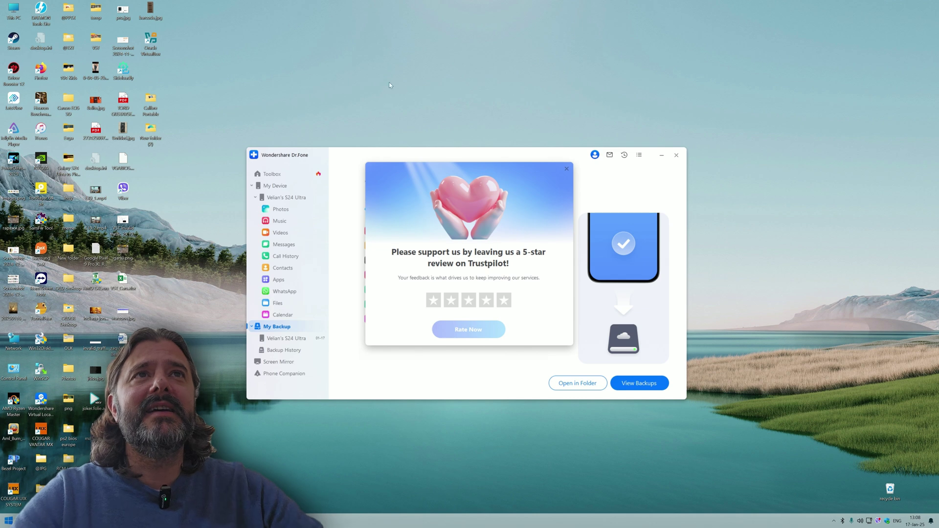
Step: Dismiss the Trustpilot review request on the backup completion screen
{"action": "left_click", "coordinate": [567, 167]}
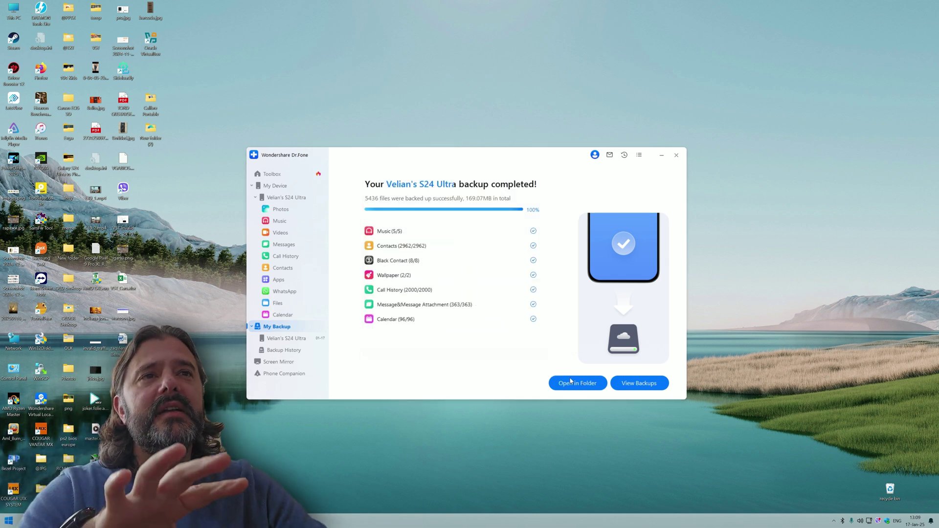
Step: Open the backup and browse its call history, wallpapers, contacts, calendar events and music
{"action": "left_click", "coordinate": [639, 384]}
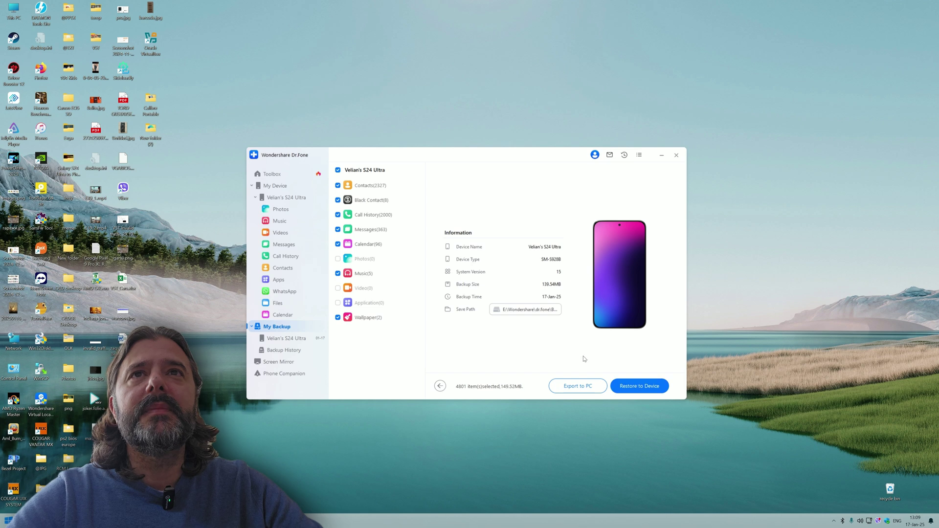
{"action": "left_click", "coordinate": [362, 214]}
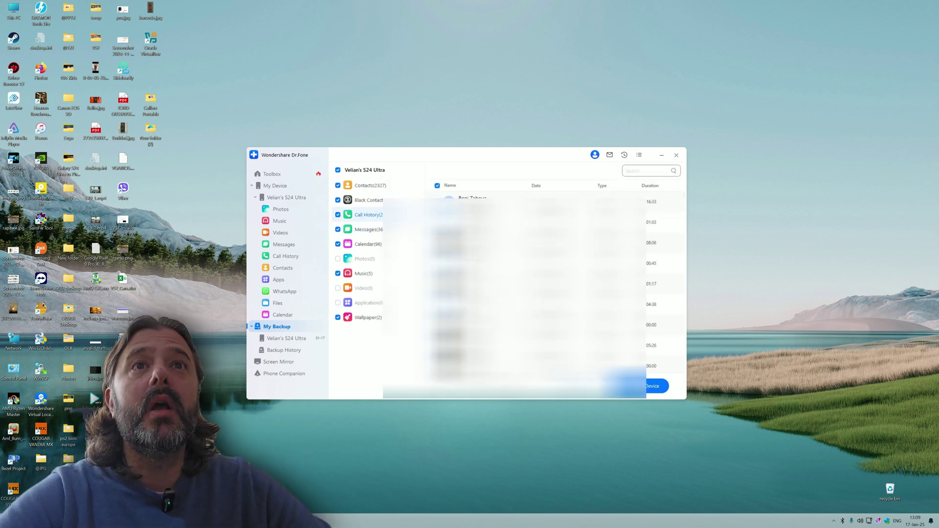
{"action": "scroll", "coordinate": [538, 283], "scroll_direction": "down", "scroll_amount": 1}
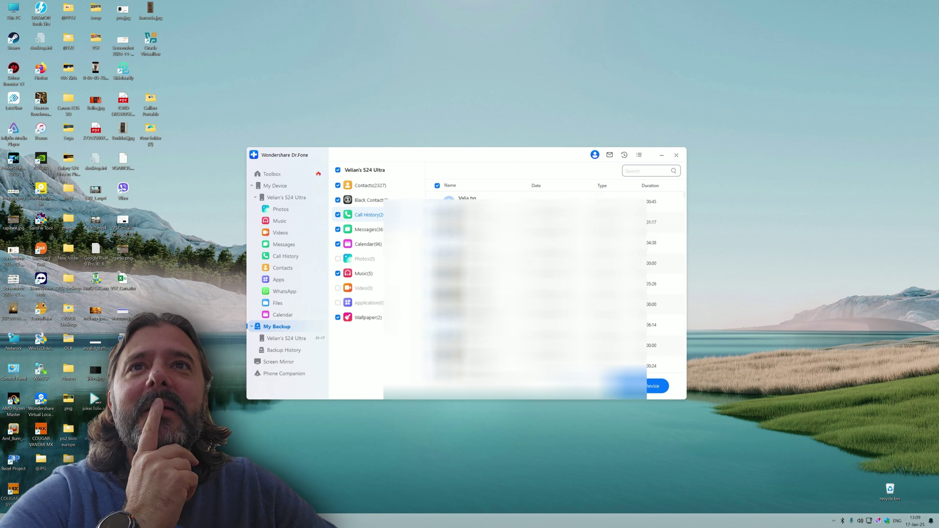
{"action": "left_click", "coordinate": [368, 317]}
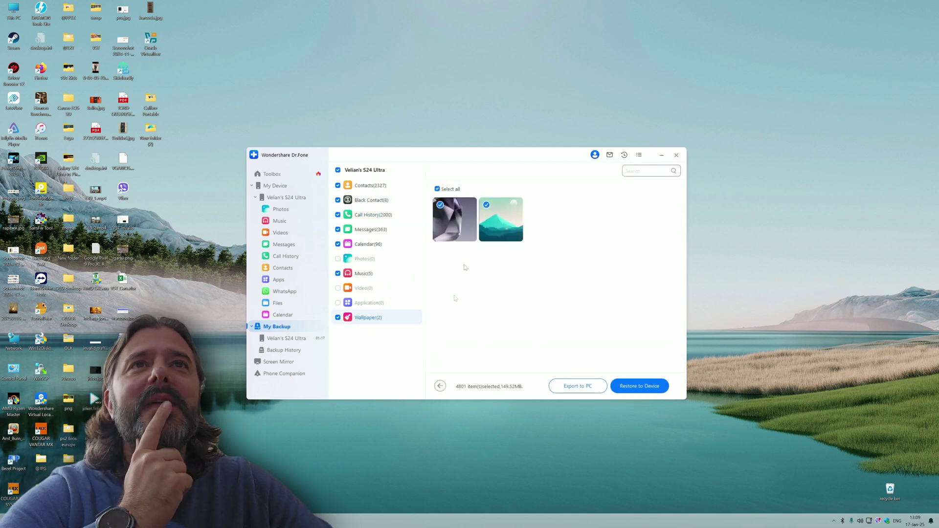
{"action": "left_click", "coordinate": [373, 186]}
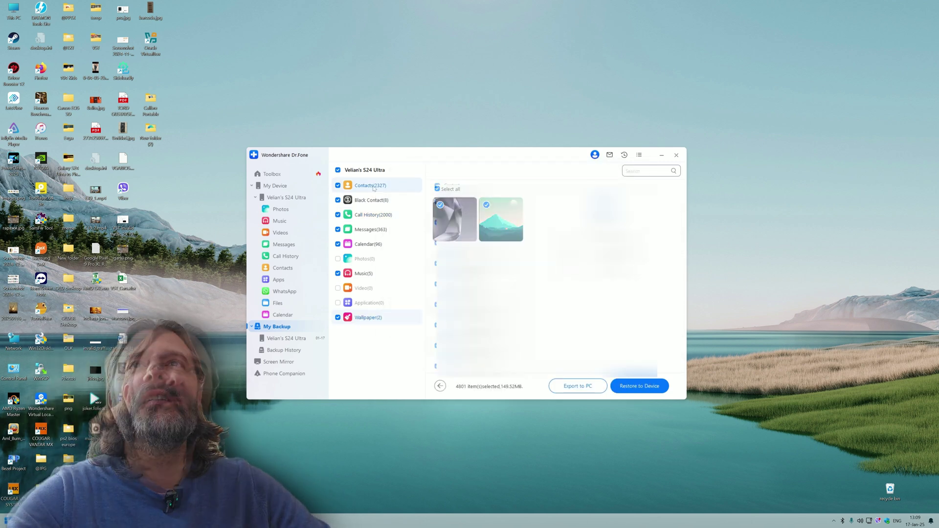
{"action": "left_click", "coordinate": [368, 244]}
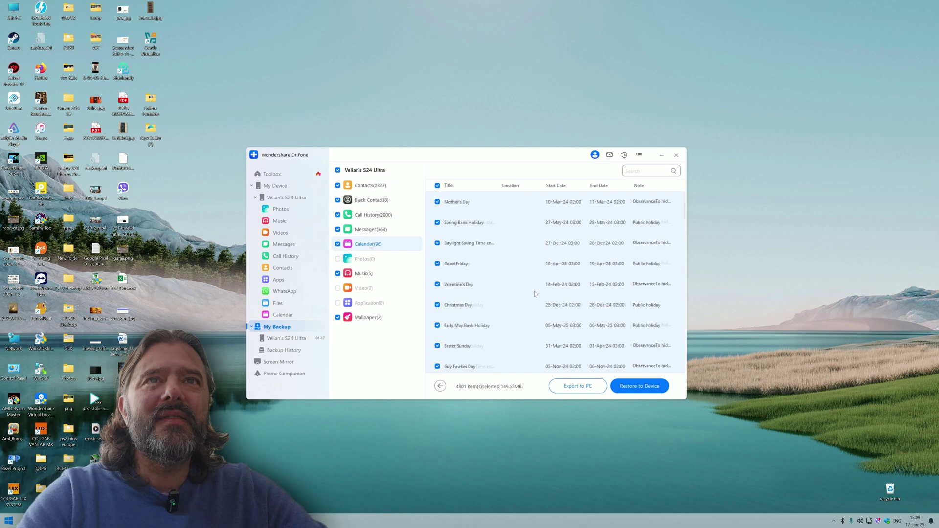
{"action": "scroll", "coordinate": [534, 294], "scroll_direction": "down", "scroll_amount": 2}
{"action": "left_click", "coordinate": [363, 273]}
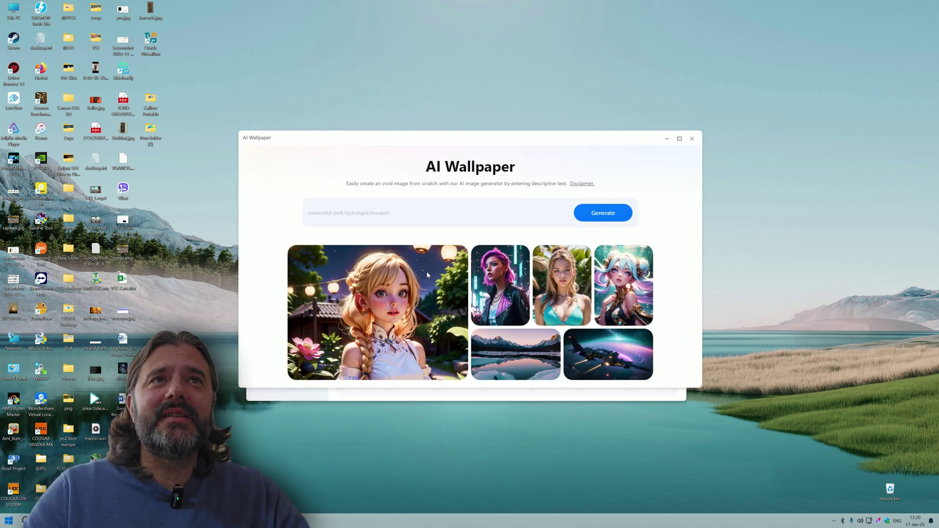
Step: Generate the sample hydrangea wallpapers and switch the image style to Sci-fi
{"action": "mouse_move", "coordinate": [380, 309]}
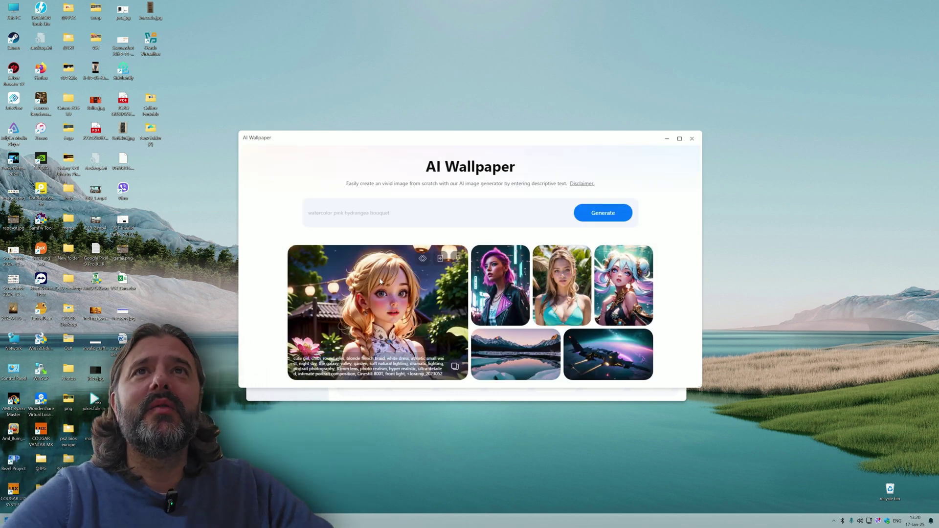
{"action": "left_click", "coordinate": [600, 218]}
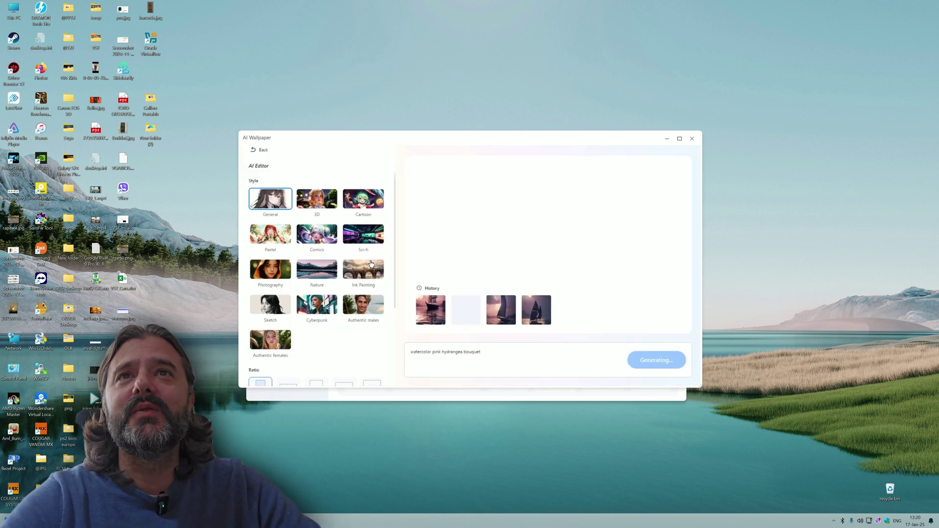
{"action": "left_click", "coordinate": [370, 242]}
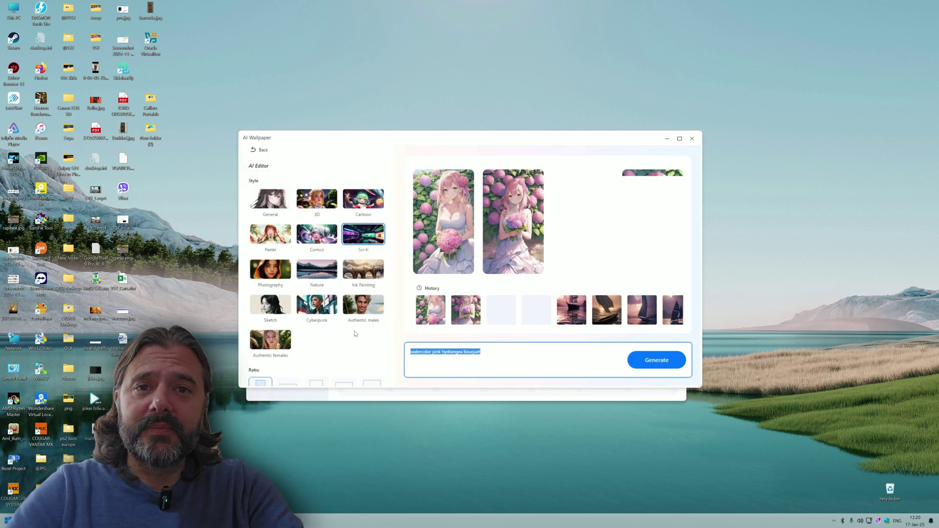
Step: Enter the prompt 'Red robot on the roof of a skyscrapper post apocalyptic'
{"action": "type", "text": "B"}
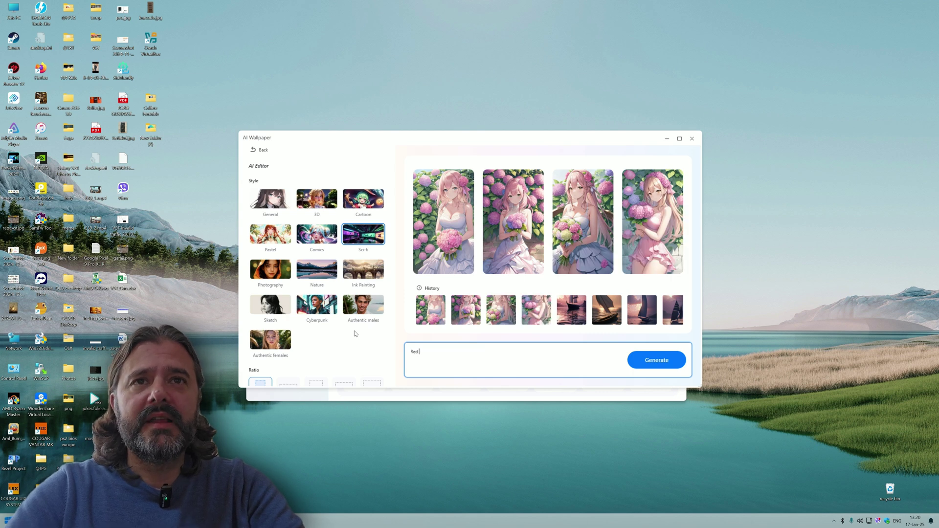
{"action": "type", "text": "ed robot on the roof"}
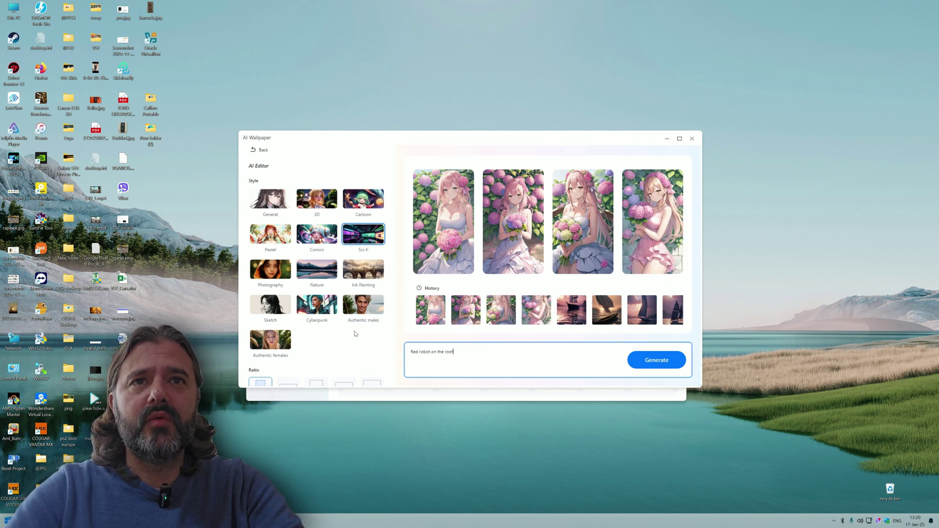
{"action": "type", "text": " of a sci"}
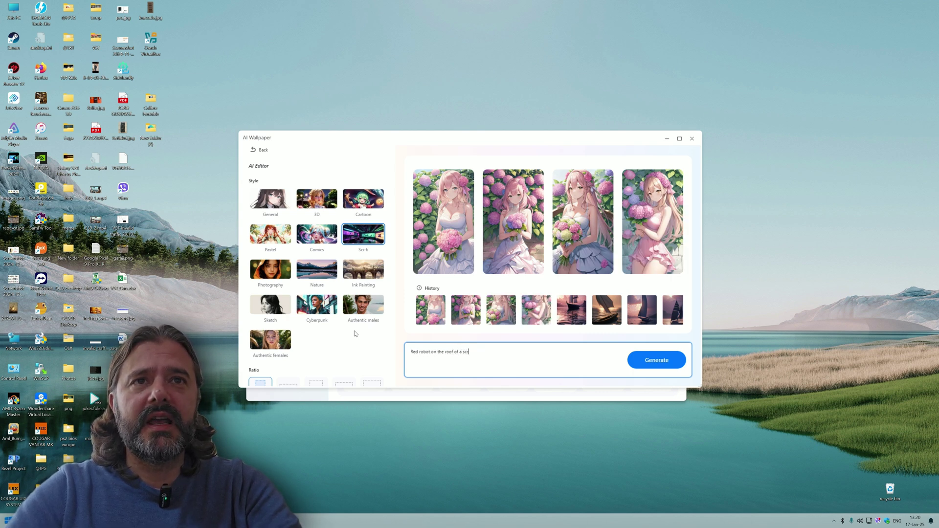
{"action": "key", "text": "BackSpace"}
{"action": "type", "text": "kyscrapper post apocaly"}
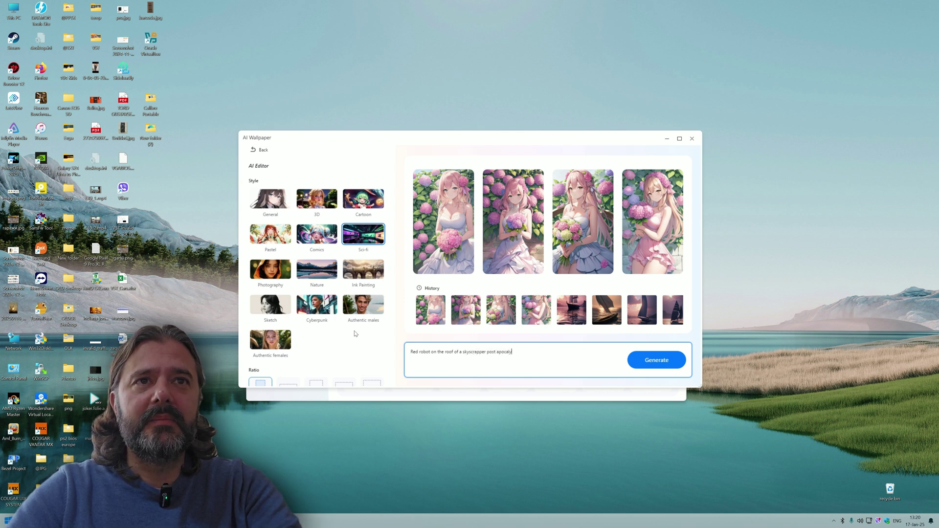
Step: Generate the red robot images and set the second one as the phone wallpaper
{"action": "type", "text": "tic"}
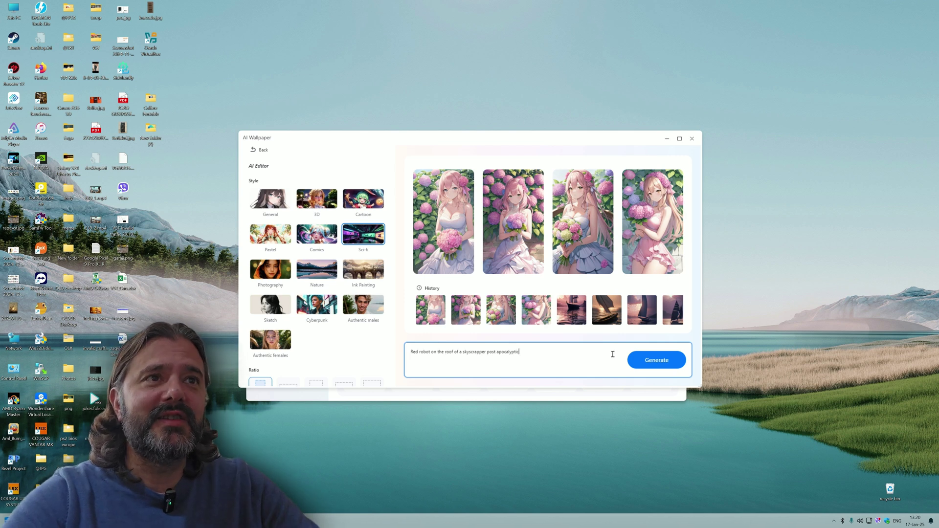
{"action": "left_click", "coordinate": [663, 360]}
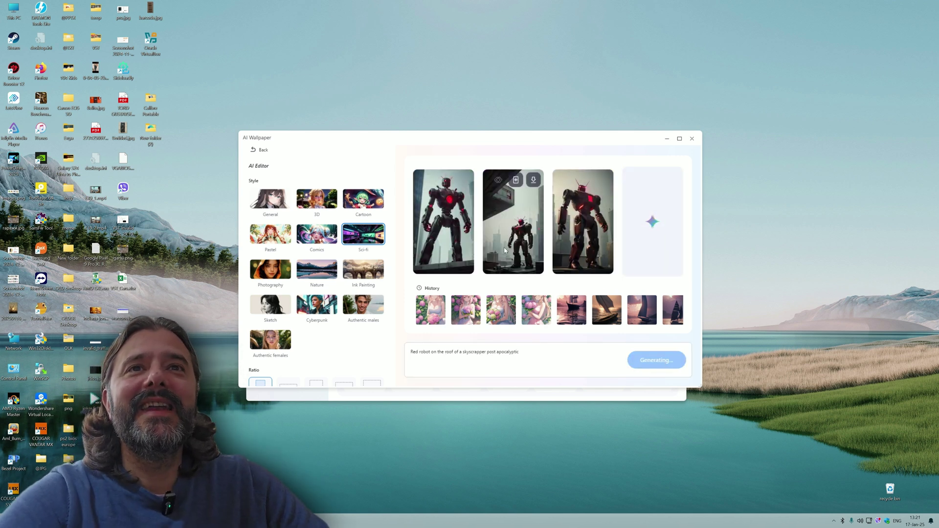
{"action": "mouse_move", "coordinate": [577, 245]}
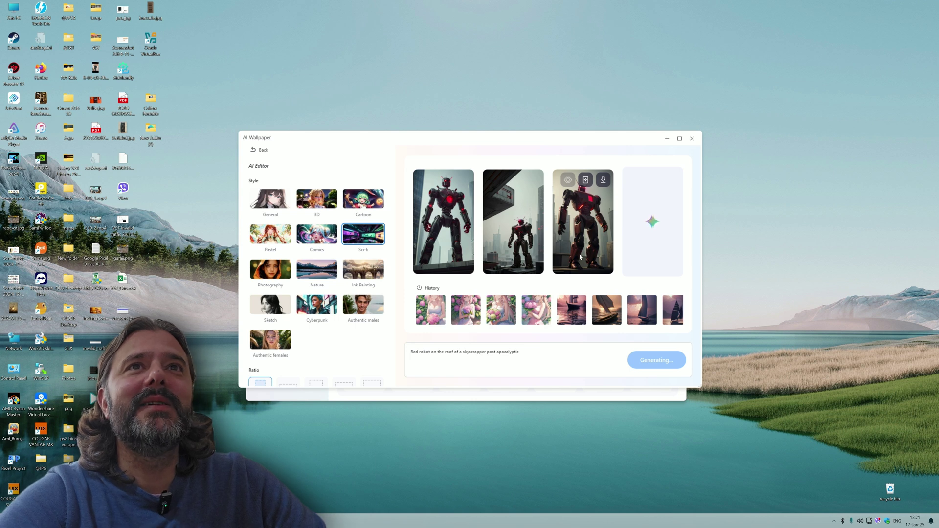
{"action": "mouse_move", "coordinate": [526, 237]}
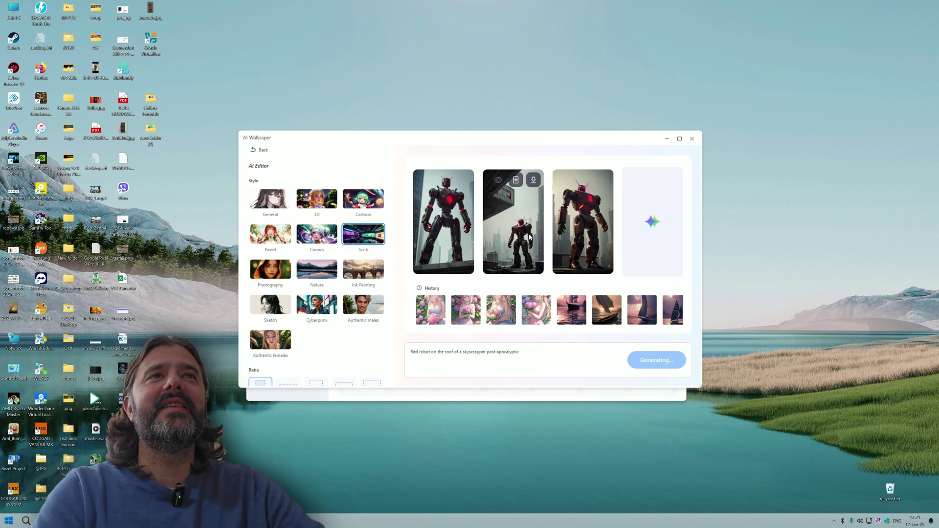
{"action": "left_click", "coordinate": [527, 237]}
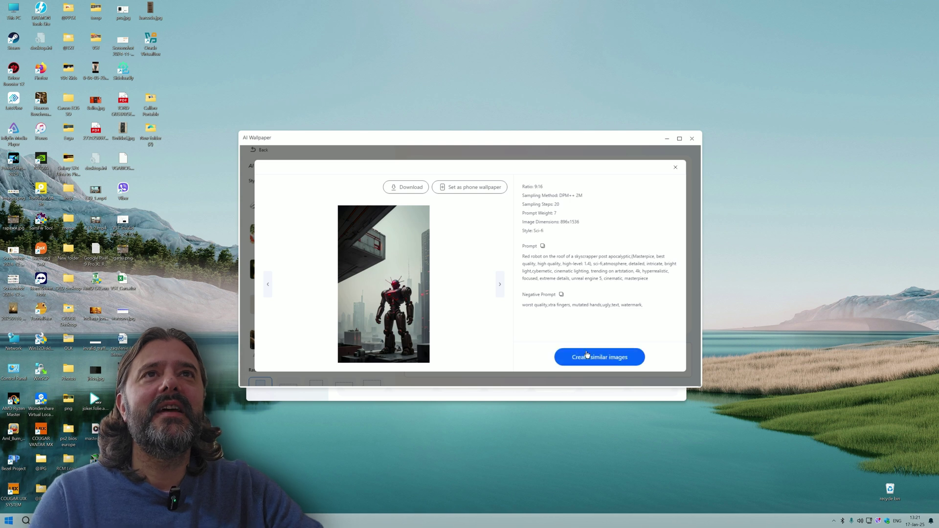
{"action": "left_click", "coordinate": [466, 192]}
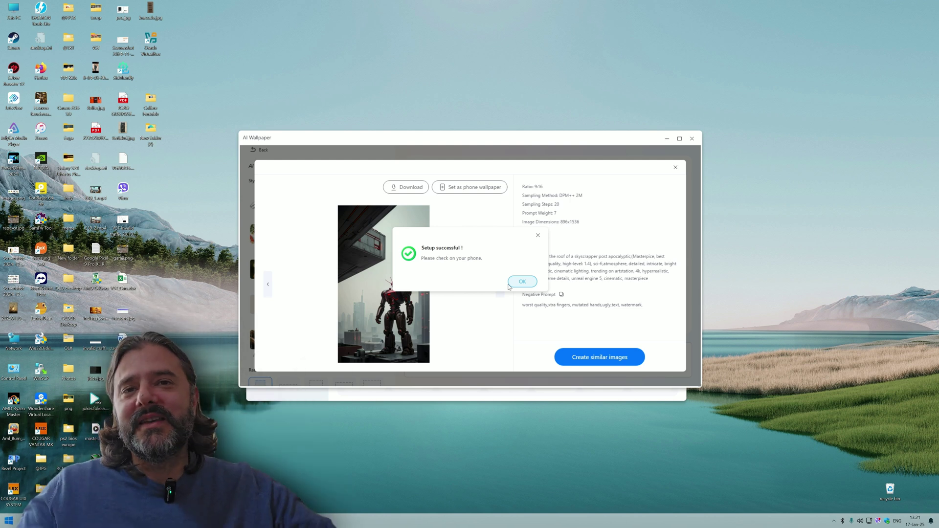
{"action": "left_click", "coordinate": [516, 283]}
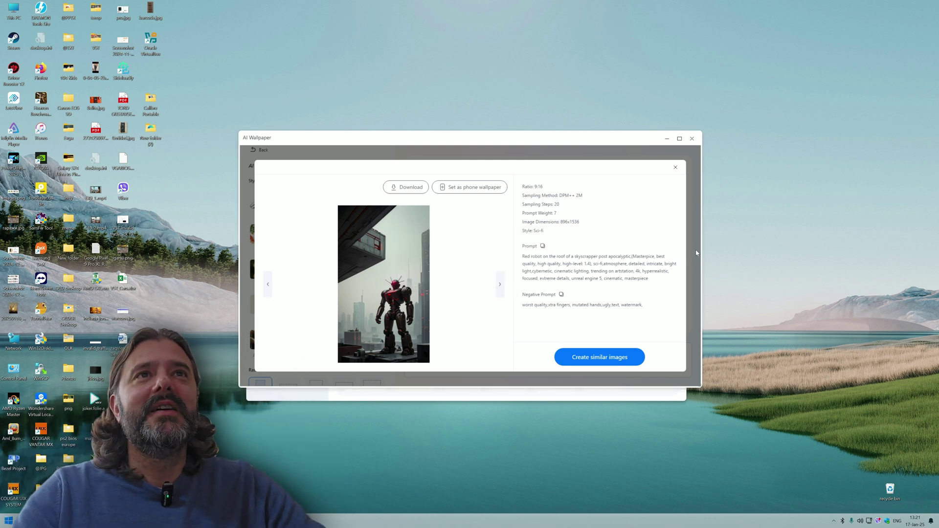
{"action": "left_click", "coordinate": [675, 168]}
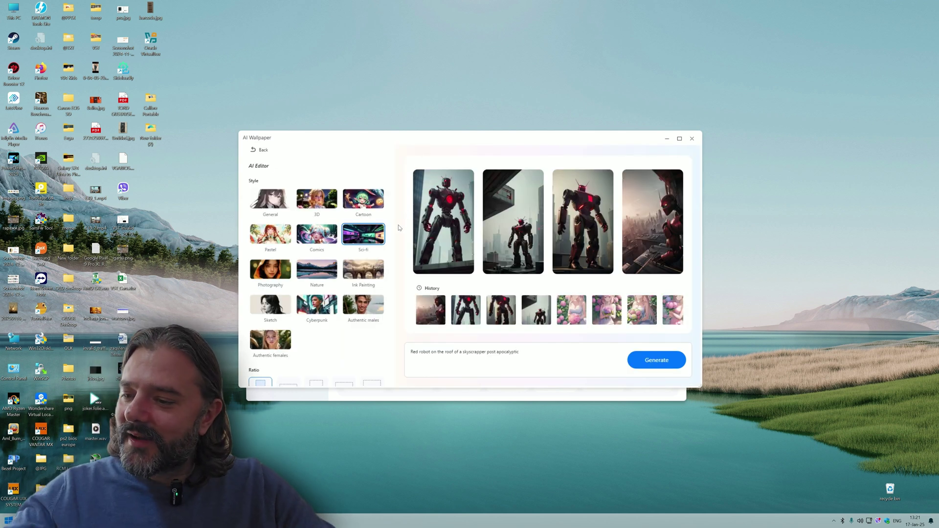
Step: Turn on Advanced Settings and look over the sampling method choices
{"action": "scroll", "coordinate": [395, 332], "scroll_direction": "down", "scroll_amount": 3}
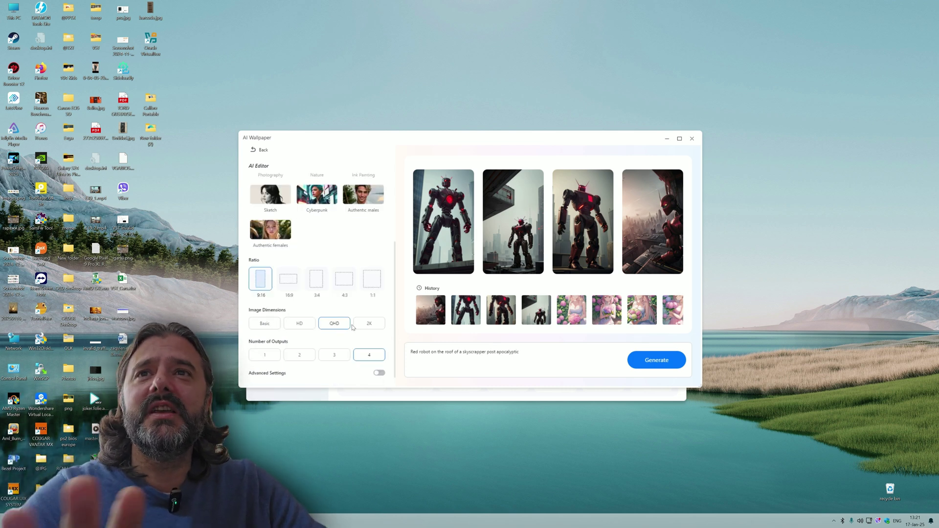
{"action": "scroll", "coordinate": [320, 337], "scroll_direction": "down", "scroll_amount": 1}
{"action": "left_click", "coordinate": [379, 360]}
{"action": "scroll", "coordinate": [377, 365], "scroll_direction": "down", "scroll_amount": 3}
{"action": "left_click", "coordinate": [299, 280]}
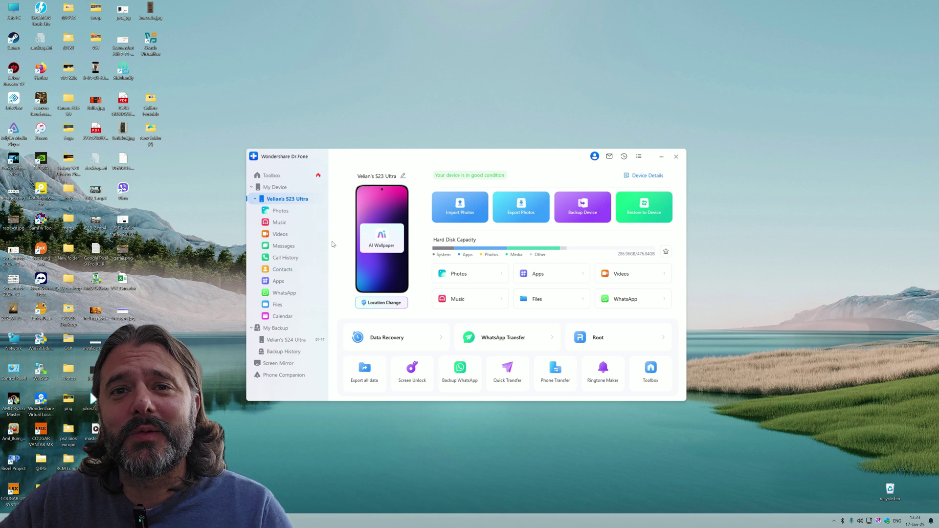
Step: Start Screen Mirror to show the S23 Ultra's screen on the PC
{"action": "left_click", "coordinate": [292, 366]}
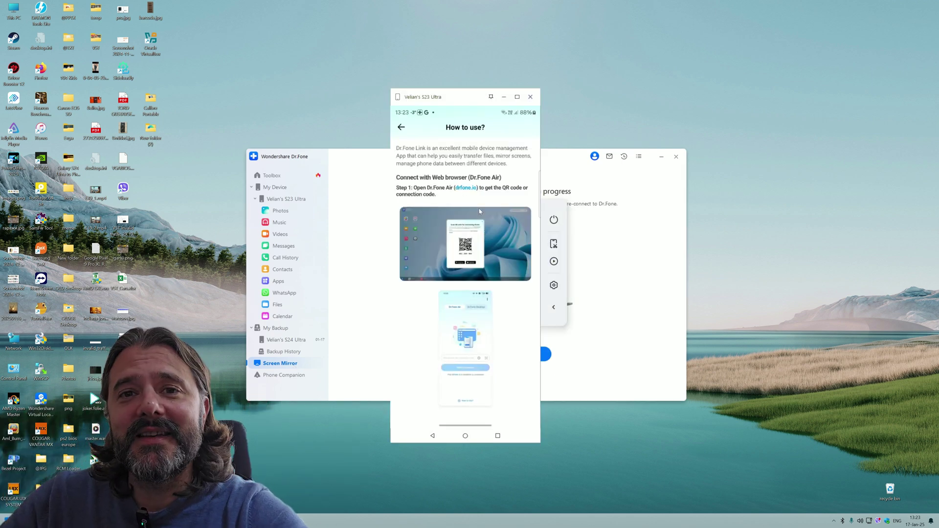
Step: Open the Gallery on the mirrored phone, then close all recent apps
{"action": "left_click", "coordinate": [402, 128]}
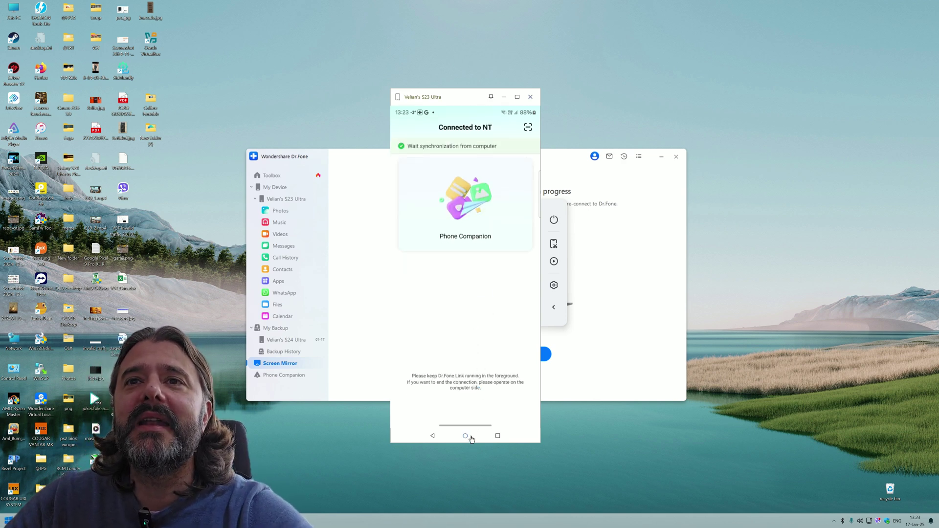
{"action": "left_click", "coordinate": [498, 436]}
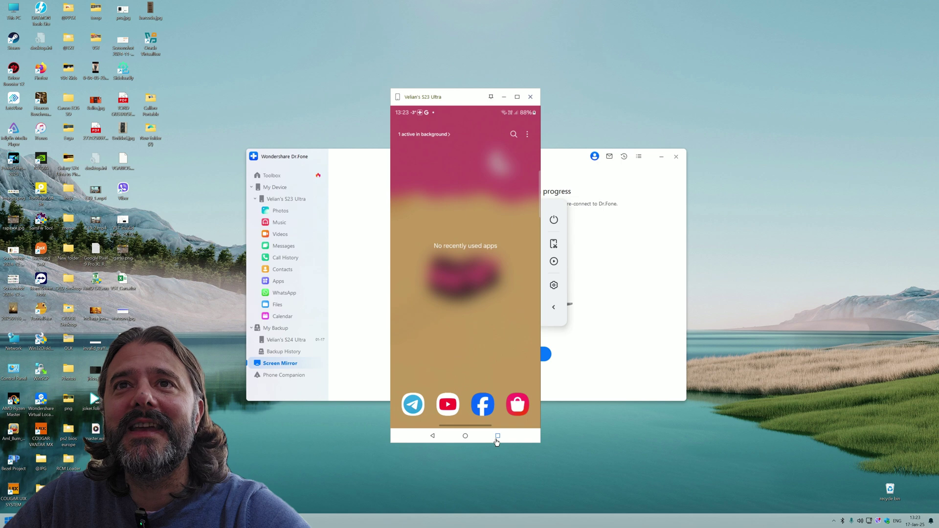
{"action": "left_click", "coordinate": [486, 330]}
{"action": "left_click", "coordinate": [448, 348]}
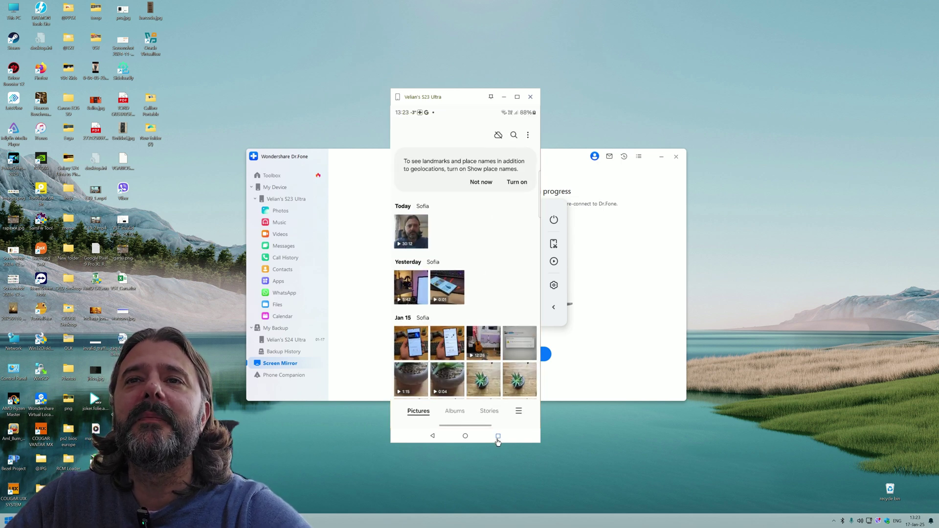
{"action": "left_click", "coordinate": [498, 438]}
{"action": "left_click", "coordinate": [455, 365]}
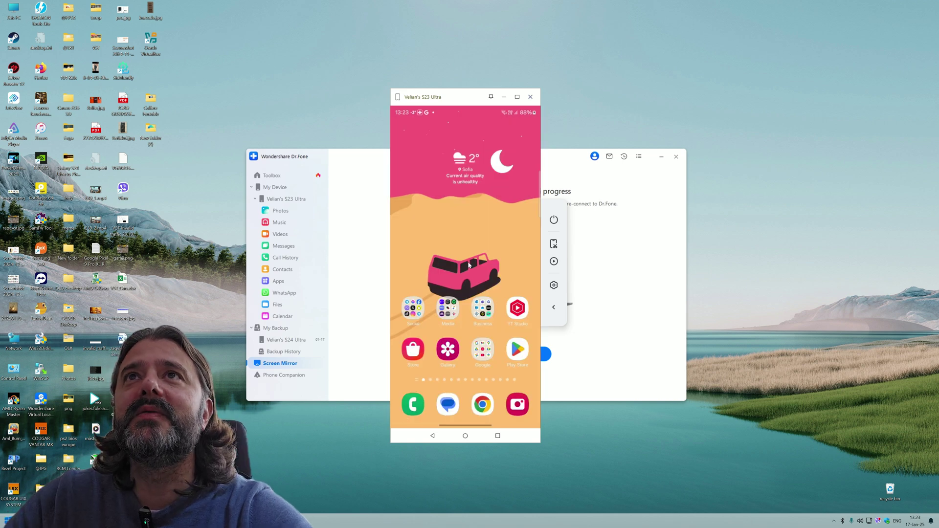
Step: Clear the phone's notifications, launch the Play Store, then close all recent apps
{"action": "mouse_move", "coordinate": [409, 110]}
{"action": "left_mouse_down"}
{"action": "mouse_move", "coordinate": [402, 221]}
{"action": "mouse_move", "coordinate": [420, 114]}
{"action": "left_mouse_up"}
{"action": "left_click_drag", "start_coordinate": [419, 201], "coordinate": [423, 333]}
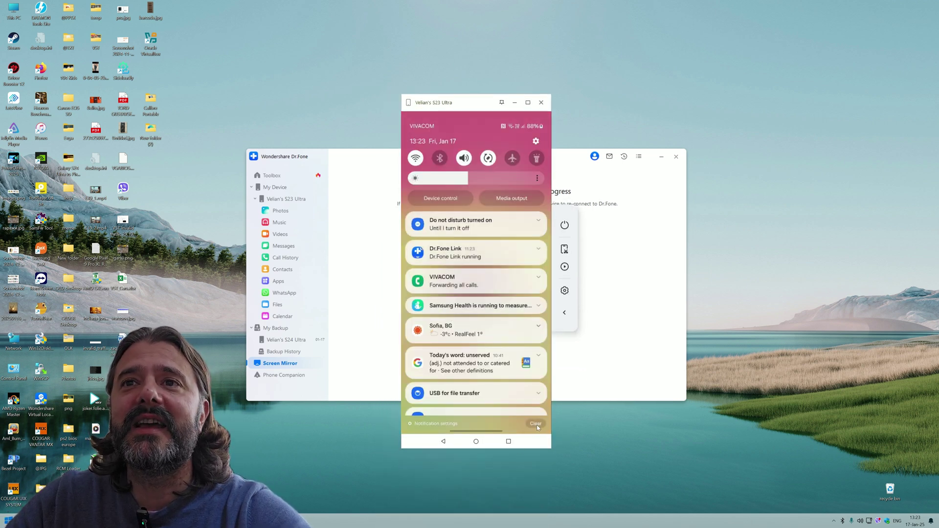
{"action": "left_click", "coordinate": [537, 425]}
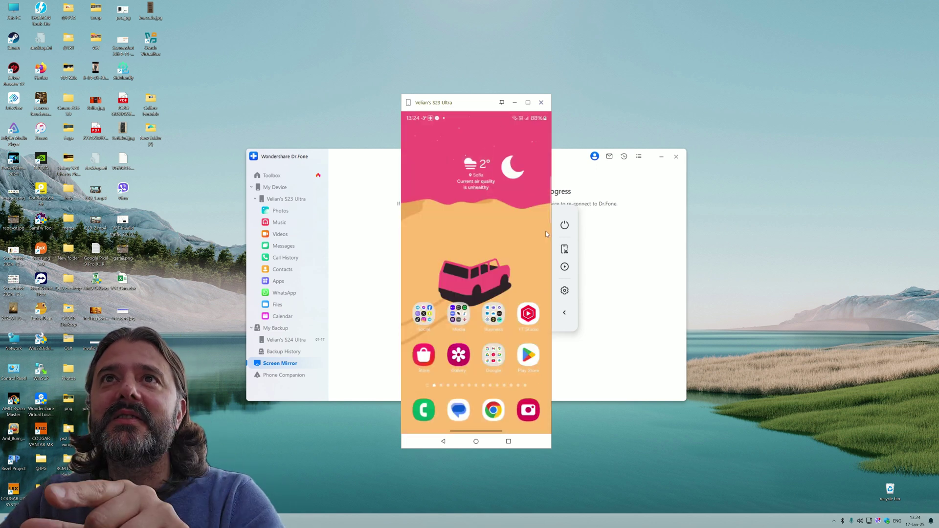
{"action": "left_click", "coordinate": [528, 356]}
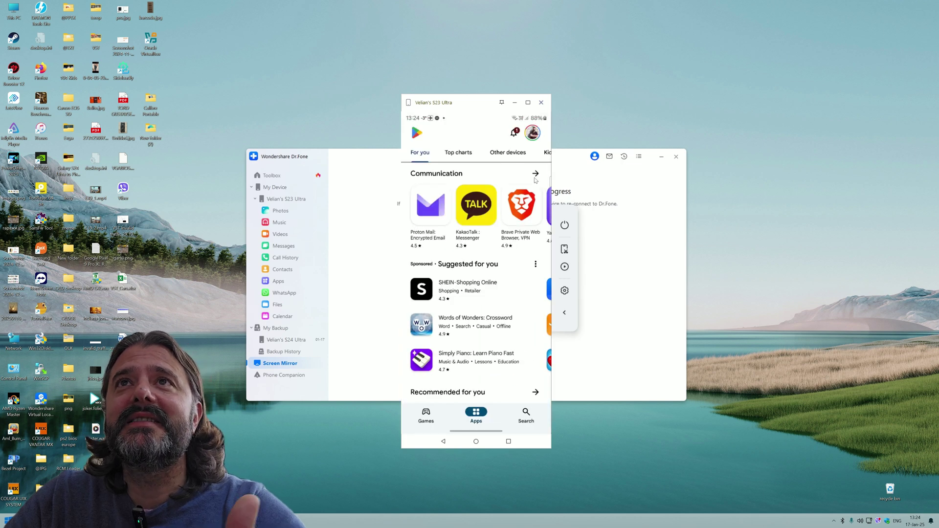
{"action": "left_click", "coordinate": [509, 442]}
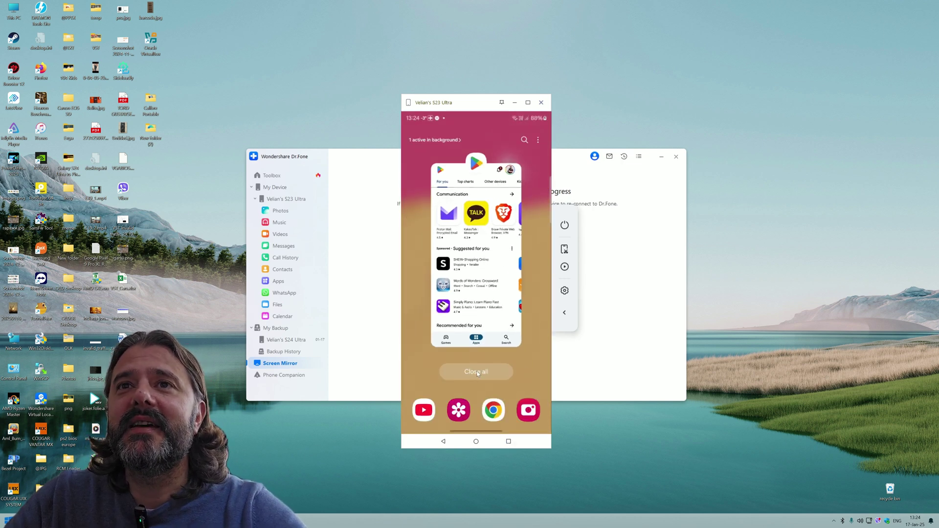
{"action": "left_click", "coordinate": [476, 370]}
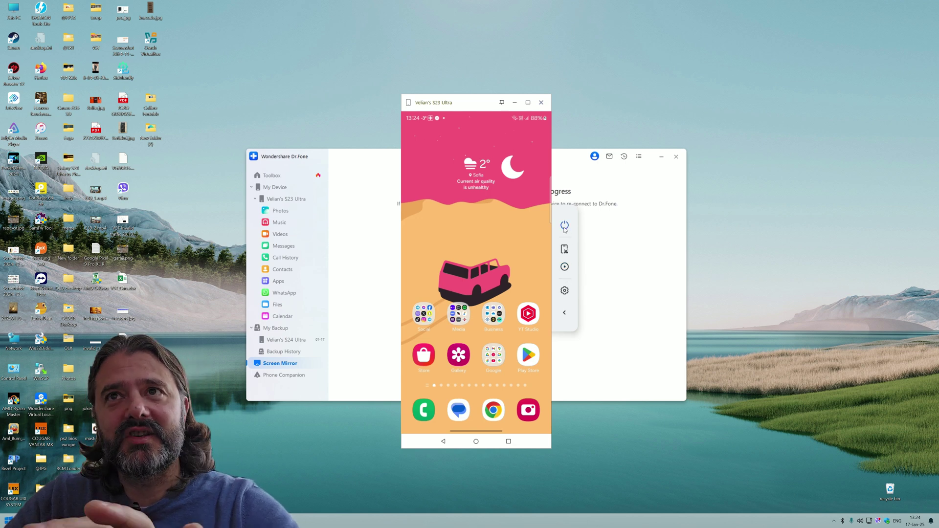
Step: Save a screenshot of the mirrored phone, then record it opening the Camera app
{"action": "left_click", "coordinate": [563, 250]}
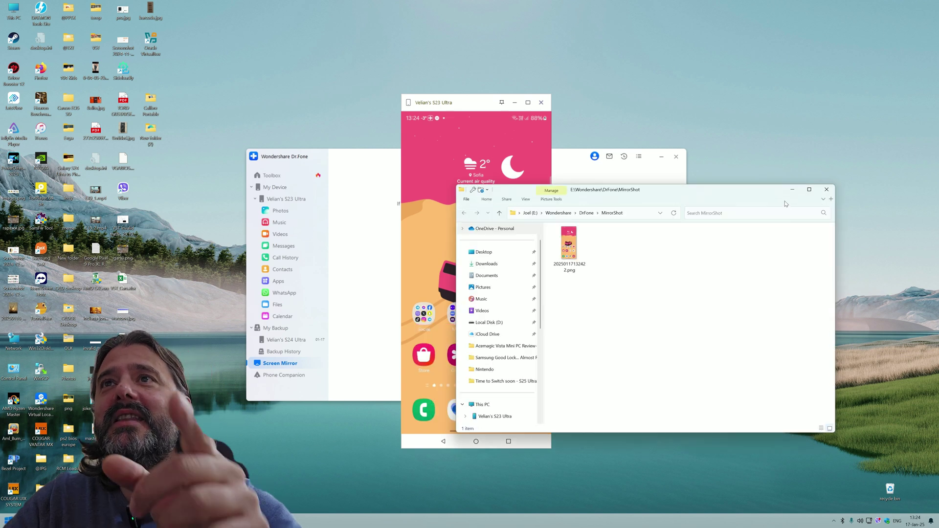
{"action": "left_click", "coordinate": [827, 190]}
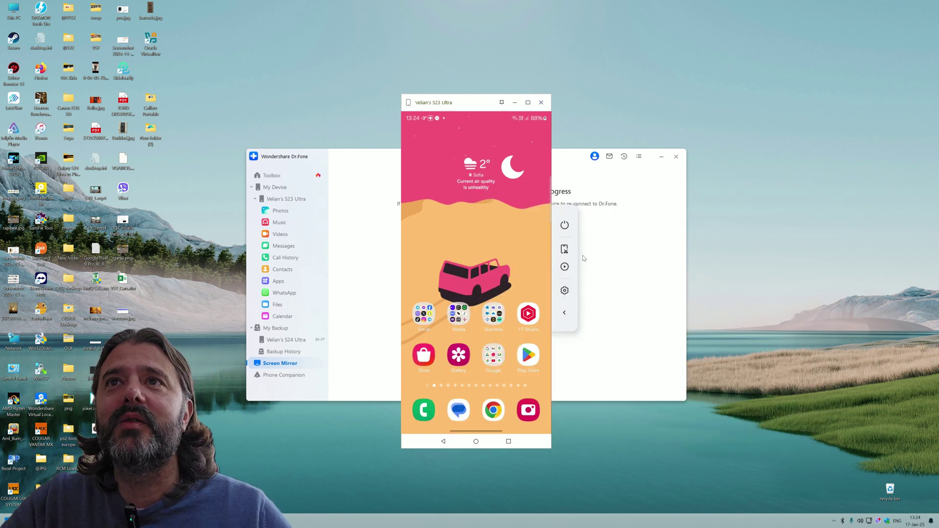
{"action": "left_click", "coordinate": [564, 267]}
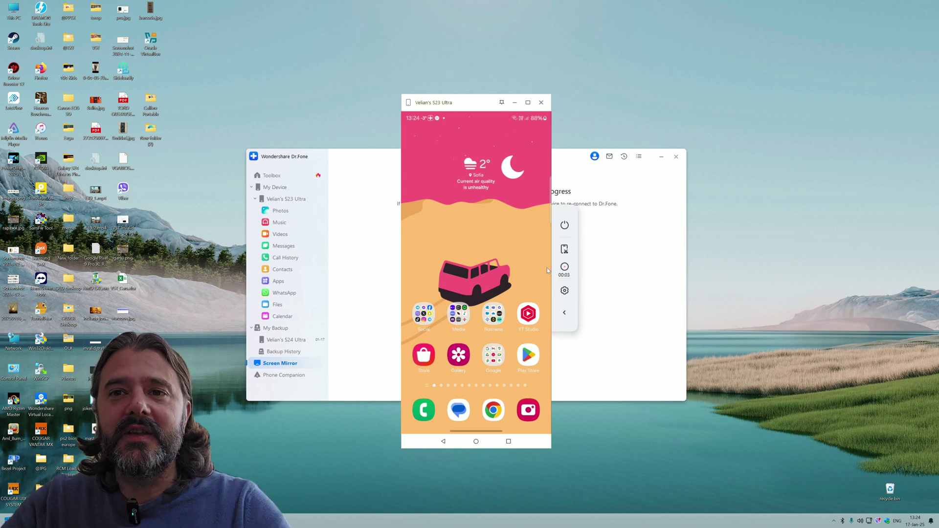
{"action": "left_click", "coordinate": [525, 411]}
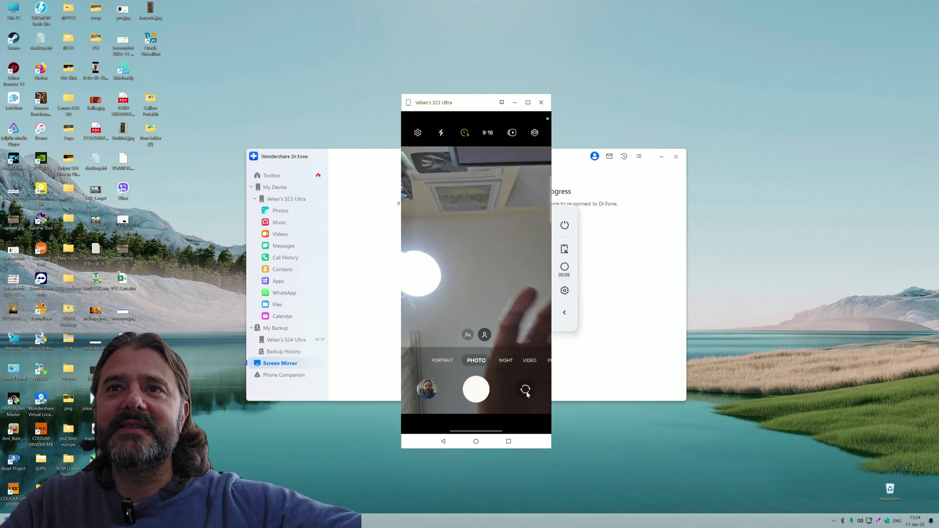
{"action": "left_click", "coordinate": [510, 441]}
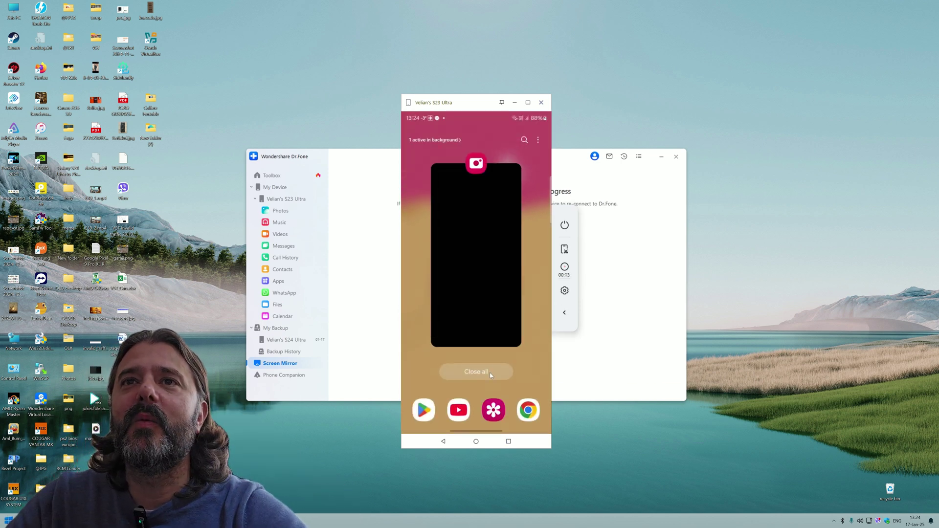
Step: Stop recording, play 20250117132429.mp4 in PotPlayer from about six seconds, then close it
{"action": "left_click", "coordinate": [564, 267]}
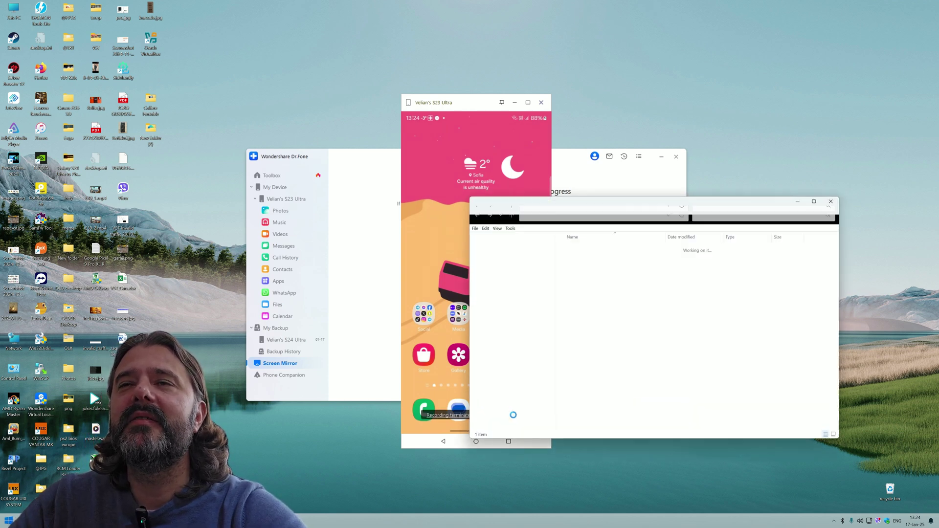
{"action": "left_click", "coordinate": [579, 261]}
{"action": "double_click", "coordinate": [580, 261]}
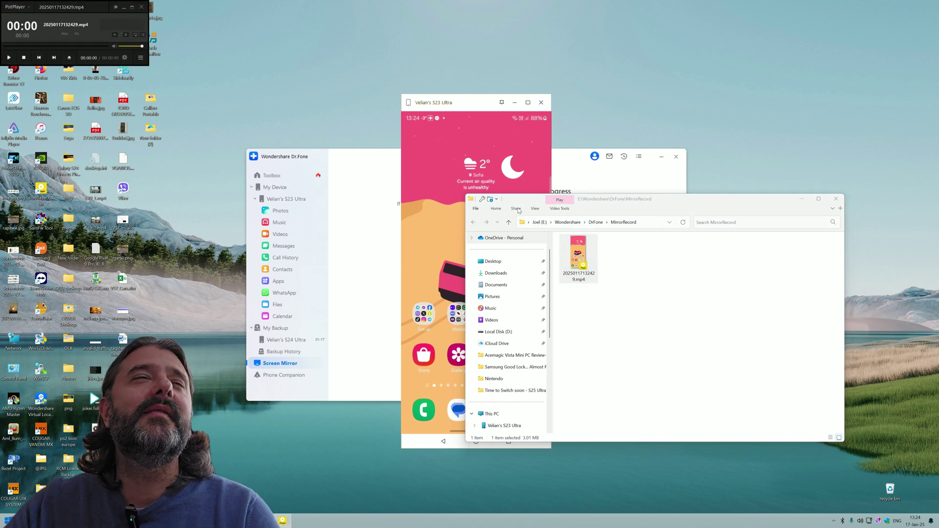
{"action": "left_click_drag", "start_coordinate": [94, 7], "coordinate": [321, 22]}
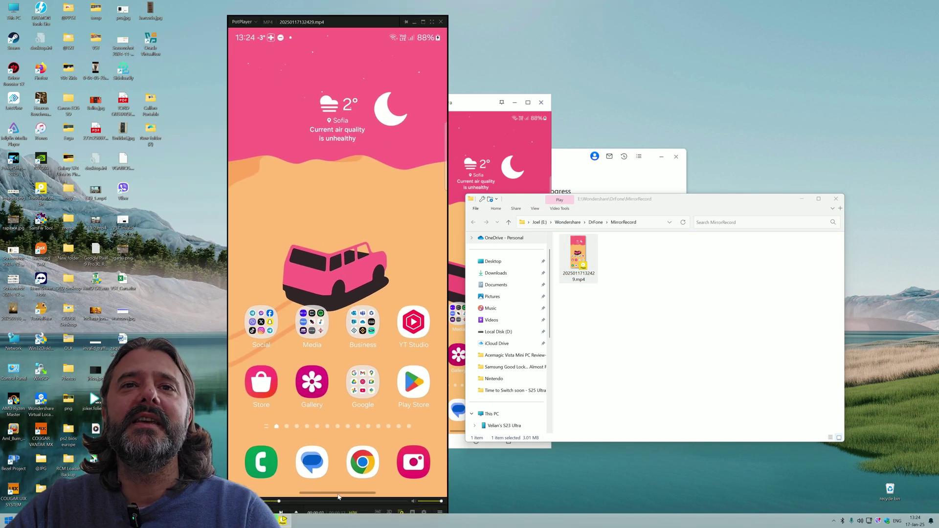
{"action": "left_click", "coordinate": [321, 501]}
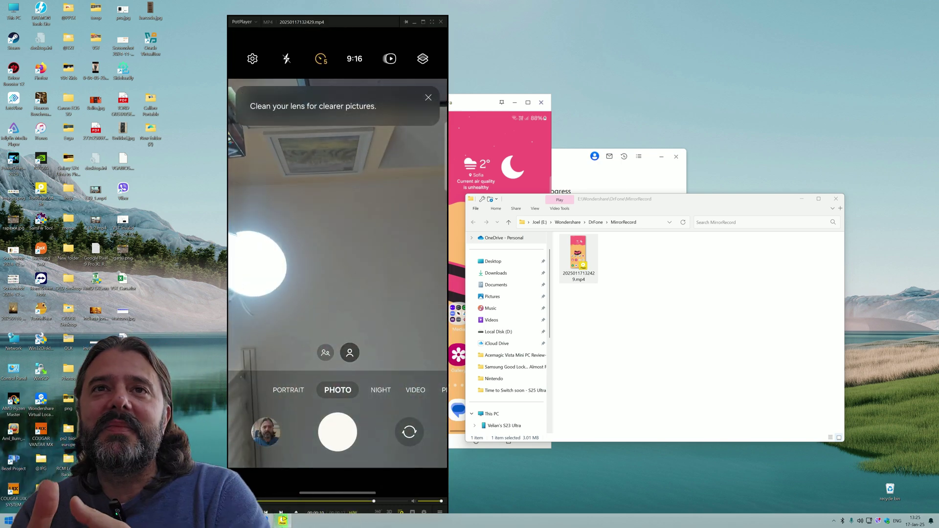
{"action": "left_click", "coordinate": [441, 22]}
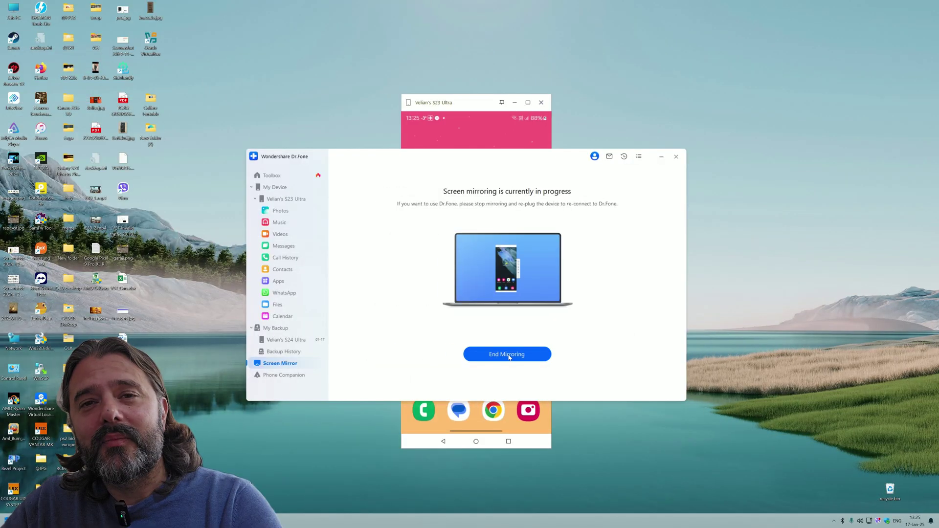
Step: Stop mirroring and open Toolbox's Screen Unlock tool for Android
{"action": "left_click", "coordinate": [508, 359]}
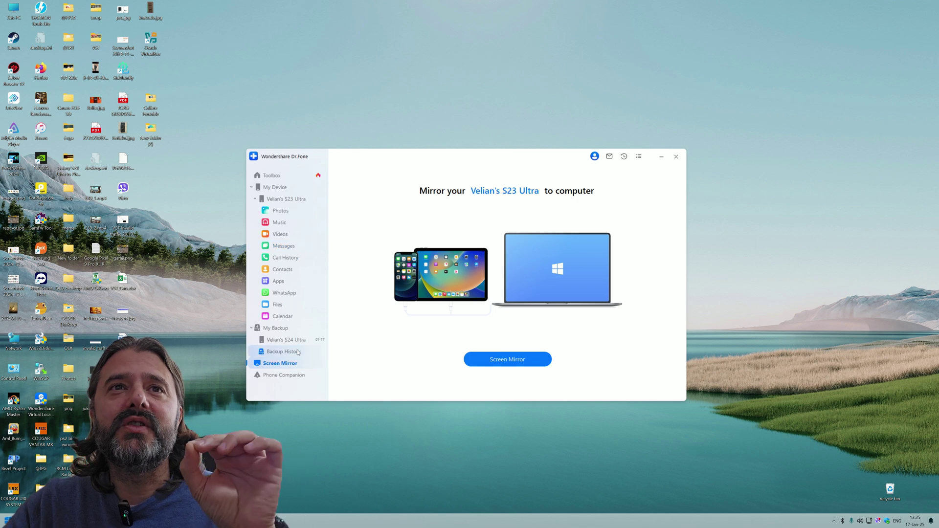
{"action": "left_click", "coordinate": [280, 178]}
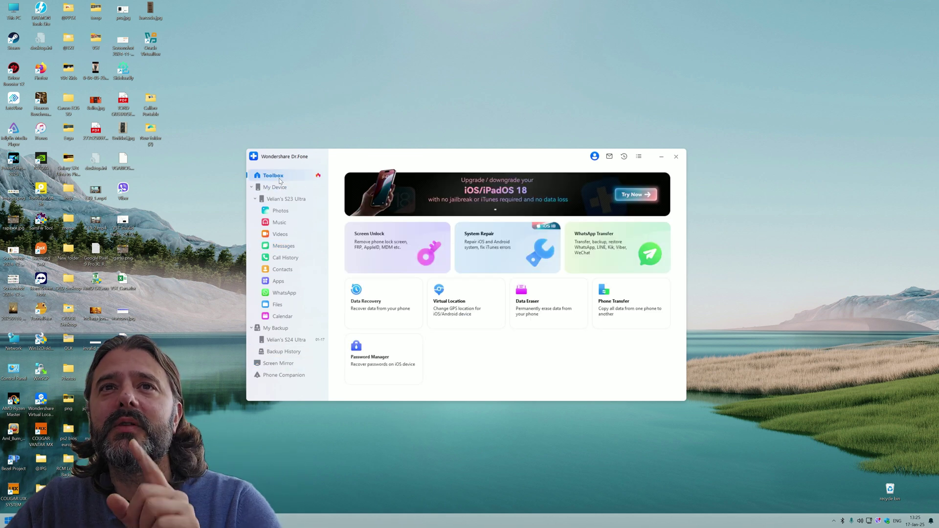
{"action": "left_click", "coordinate": [396, 247]}
{"action": "left_click", "coordinate": [375, 345]}
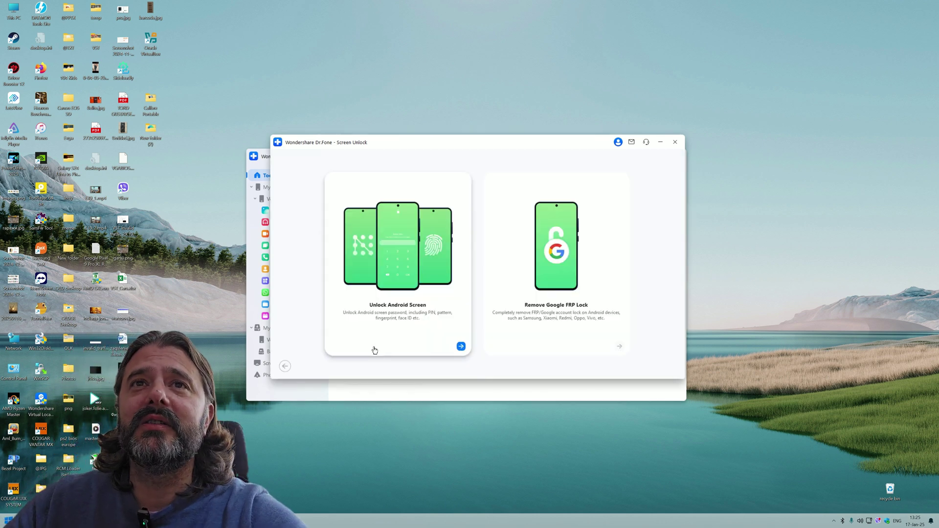
Step: Choose Unlock Android Screen with 100% Remove Screen Lock and pass the Recovery Mode instructions
{"action": "left_click", "coordinate": [374, 349]}
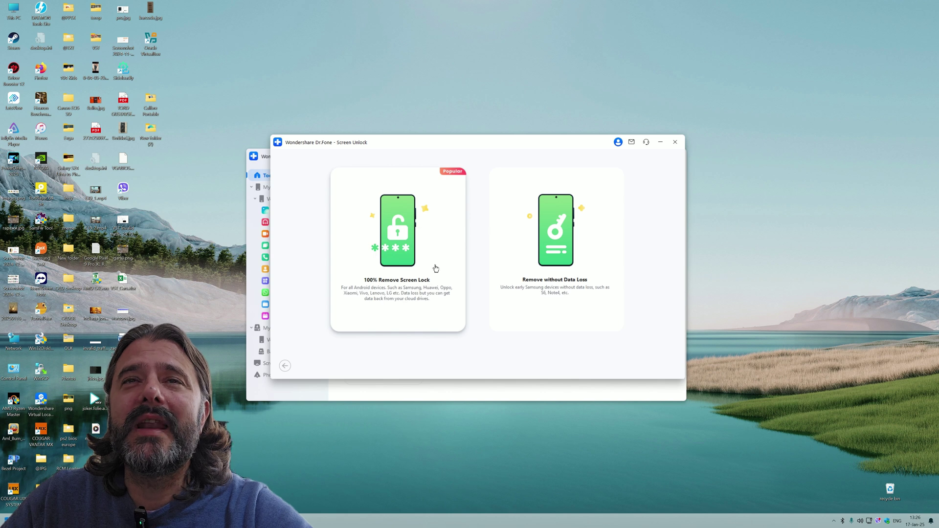
{"action": "left_click", "coordinate": [422, 283]}
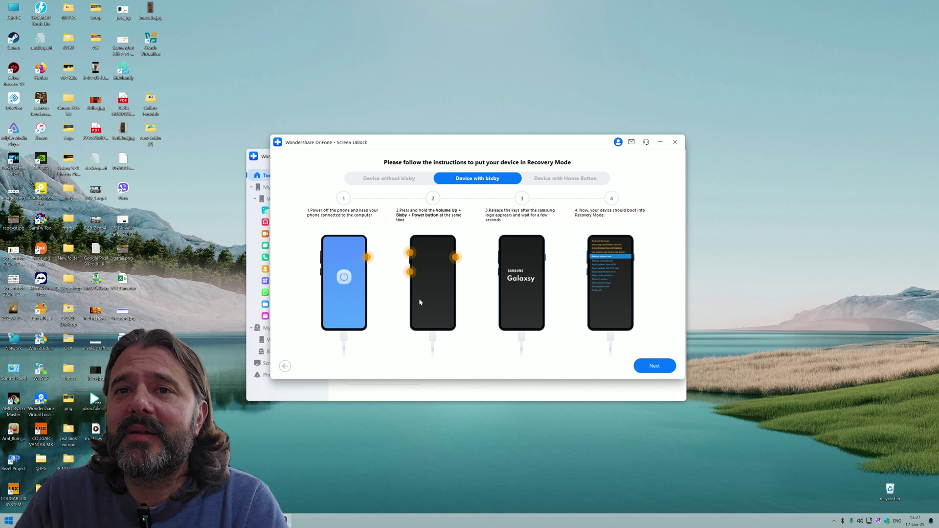
{"action": "left_click", "coordinate": [653, 366]}
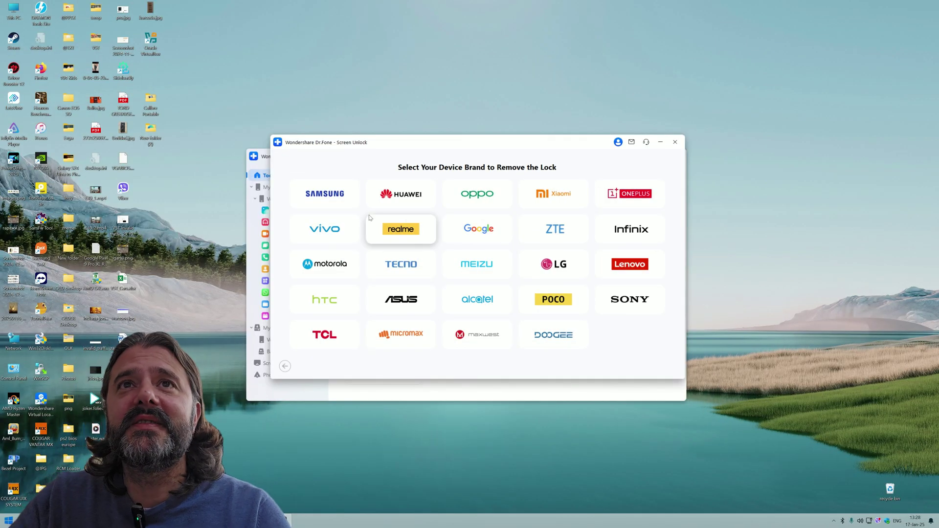
Step: Pick Xiaomi, view wipe-data steps 4-6, then close the Screen Unlock window
{"action": "left_click", "coordinate": [557, 197]}
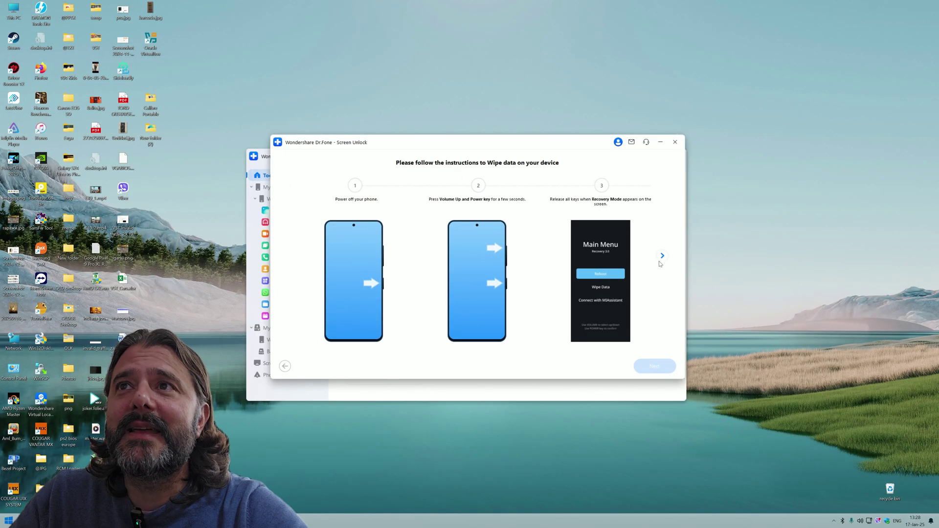
{"action": "left_click", "coordinate": [662, 257]}
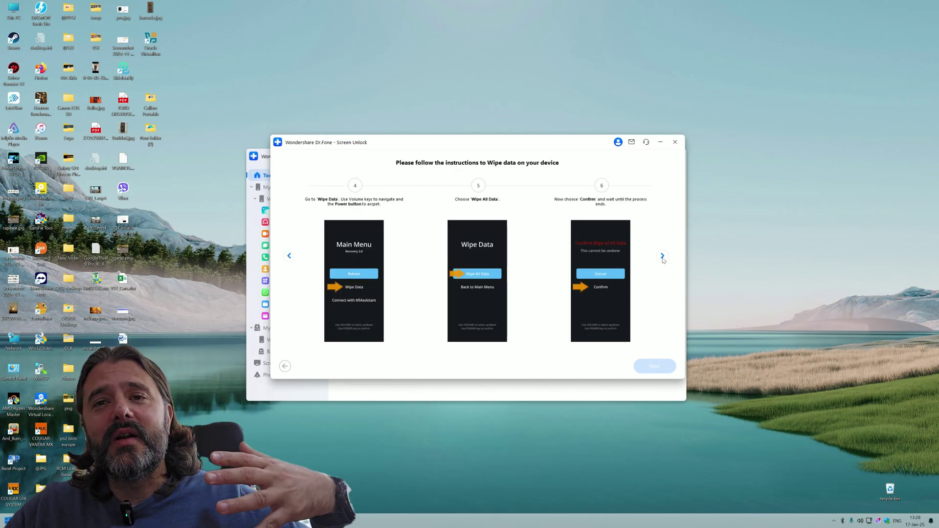
{"action": "left_click", "coordinate": [675, 141]}
{"action": "left_click", "coordinate": [501, 279]}
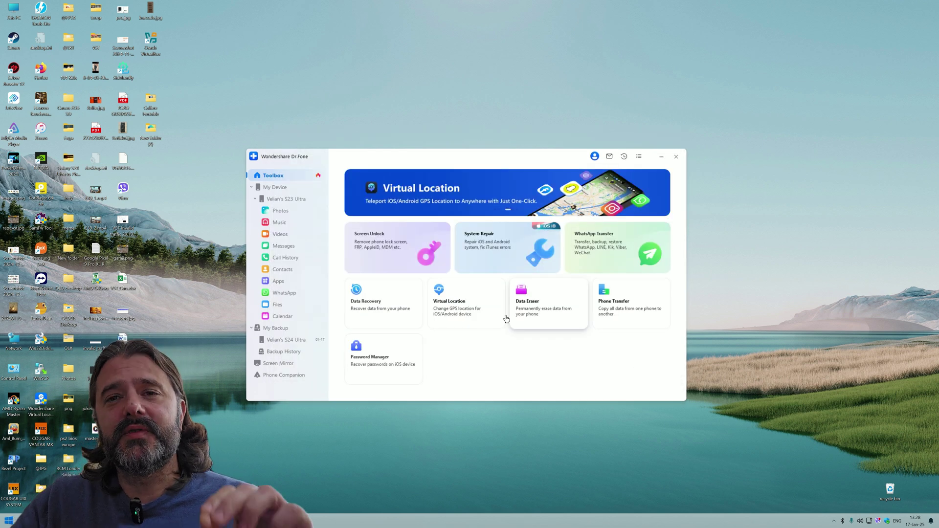
{"action": "mouse_move", "coordinate": [507, 319]}
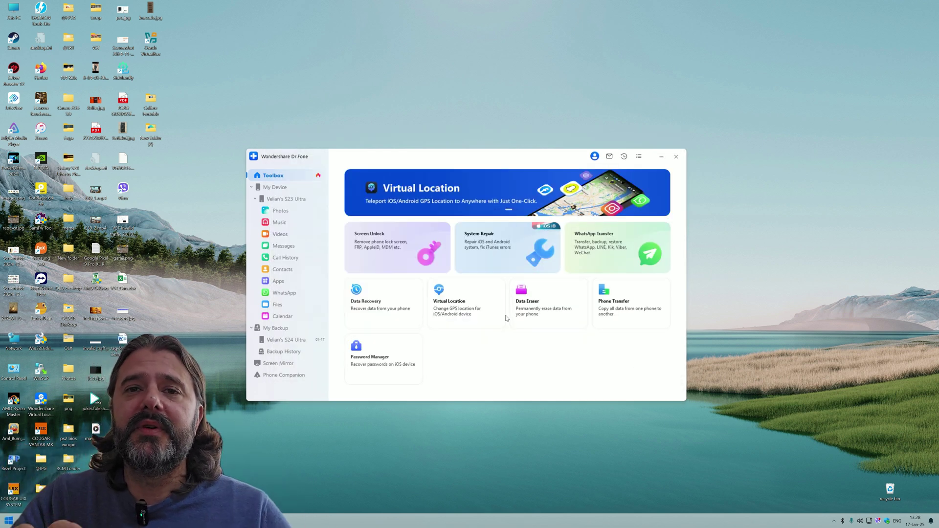